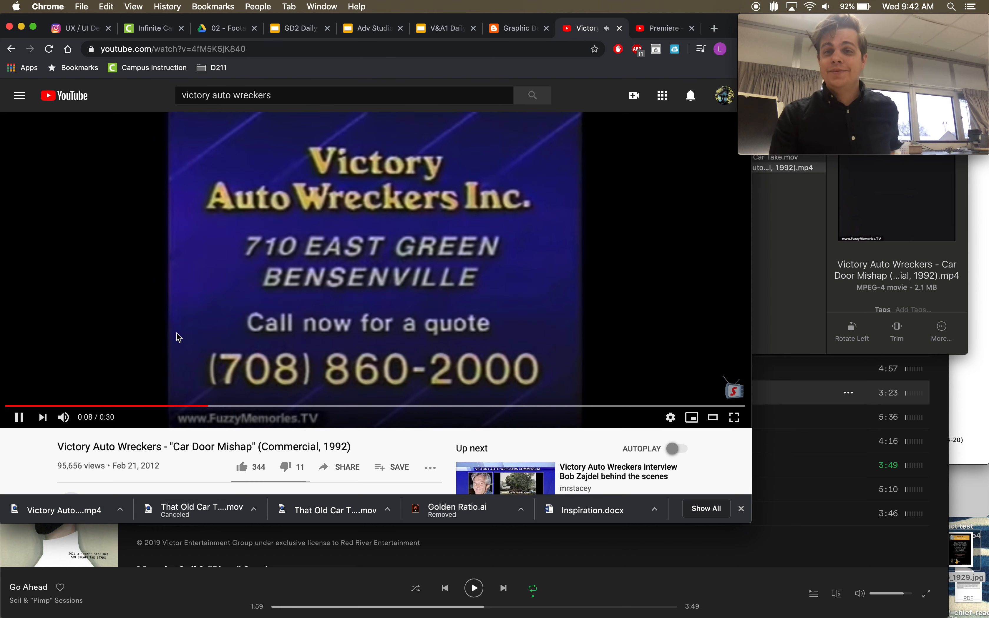
Pause the Victory Auto Wreckers commercial on YouTube and switch to Finder to view the downloaded clip in the Footage Remix folder.
left_click(215, 270)
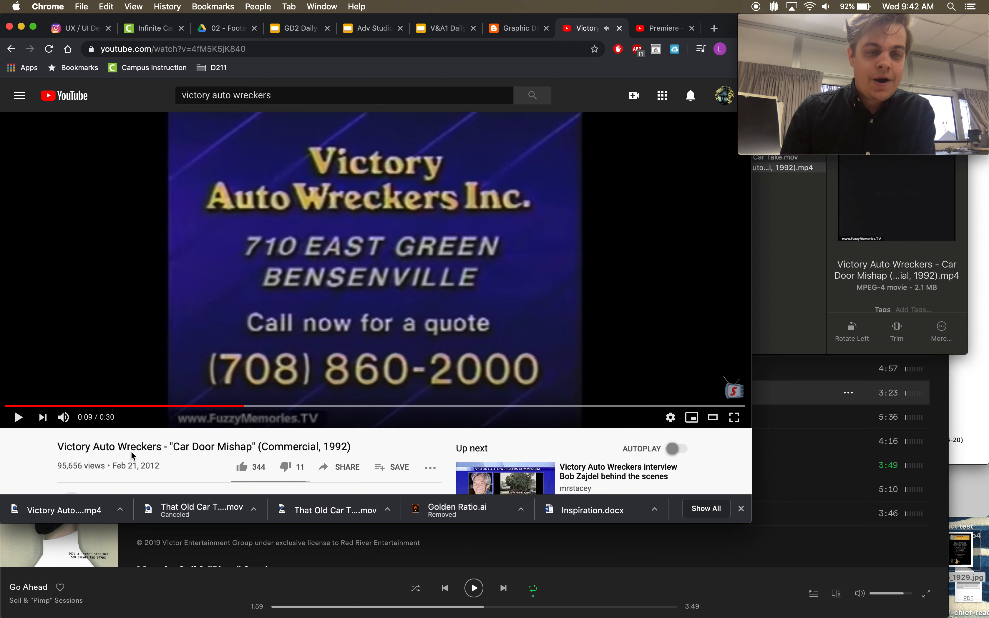
mouse_move(316, 616)
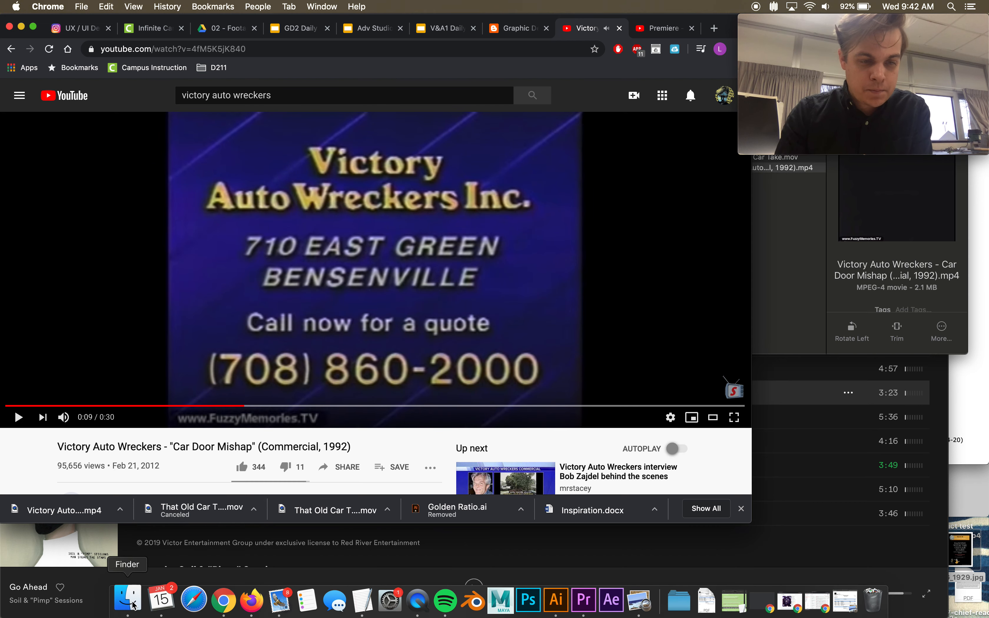
left_click(117, 599)
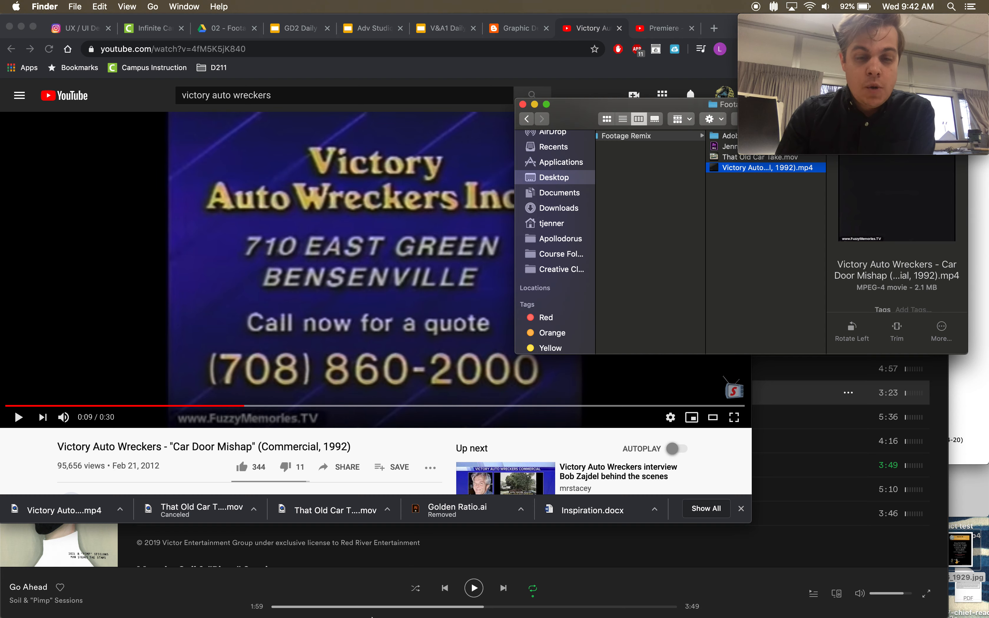
Switch to Premiere Pro and create a project named with the editor's surname followed by "_Remix", stored in the Footage Remix folder.
mouse_move(372, 615)
left_click(575, 600)
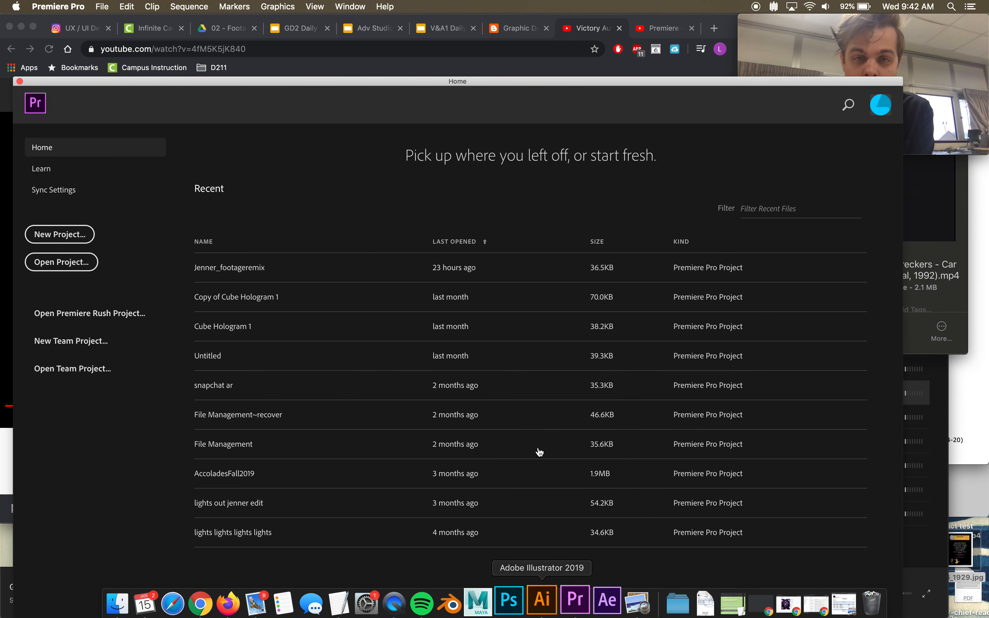
left_click(70, 232)
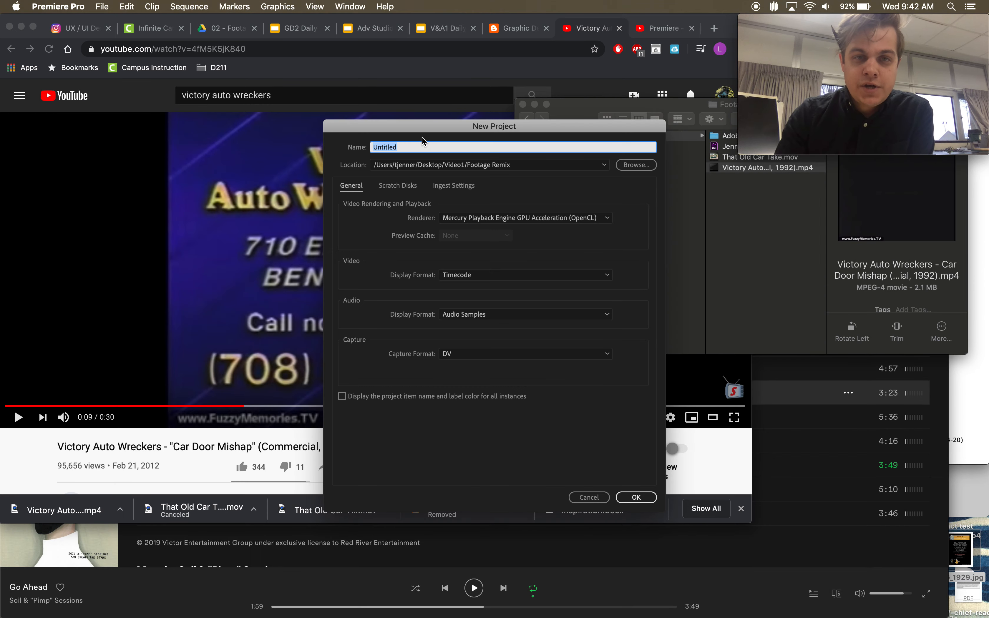
left_click_drag(434, 132, 284, 121)
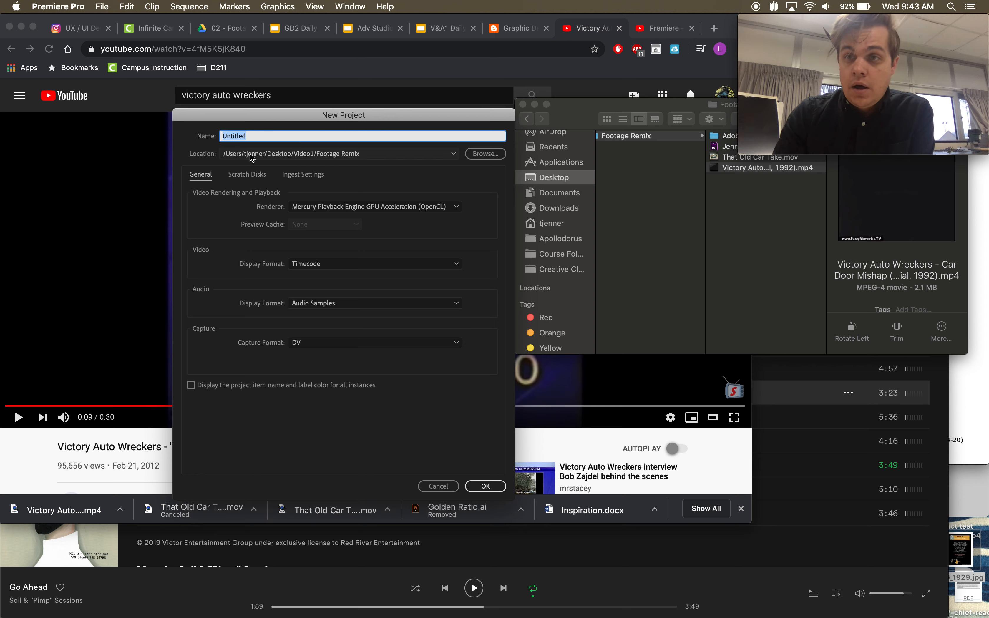
type("Jenner_Remix")
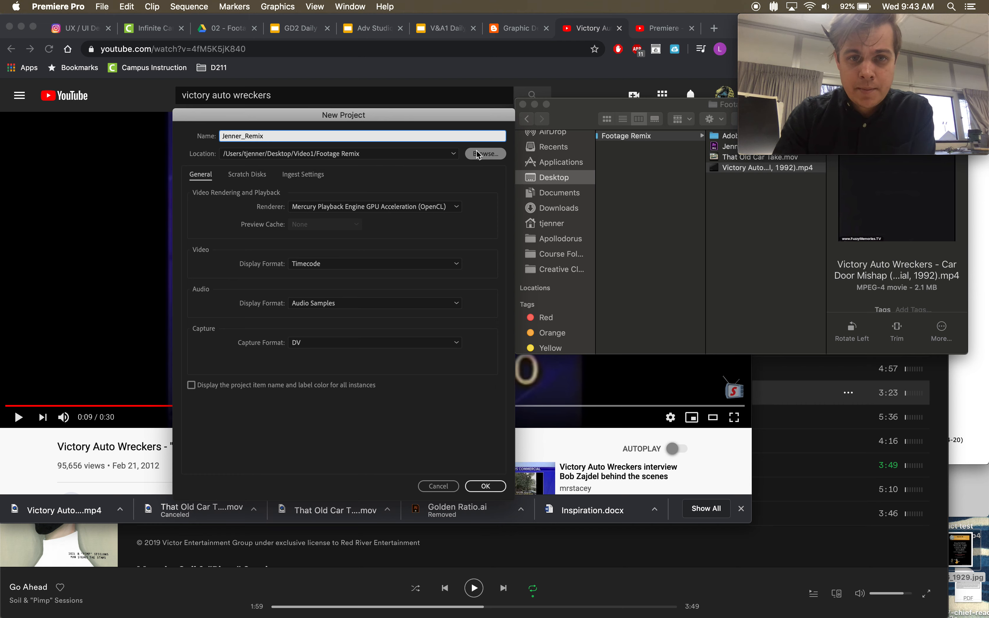
left_click(476, 154)
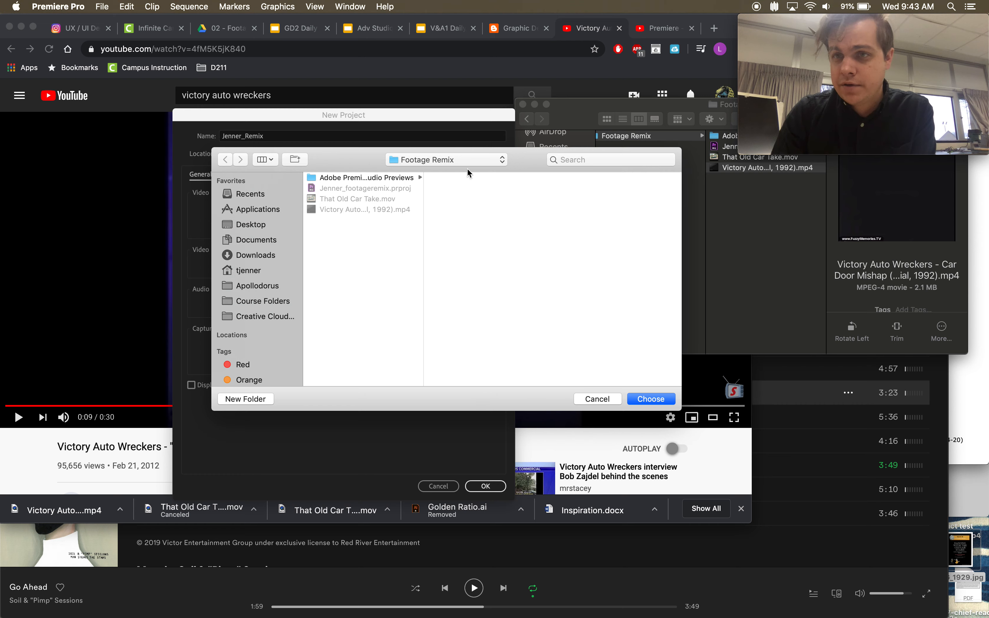
left_click(597, 400)
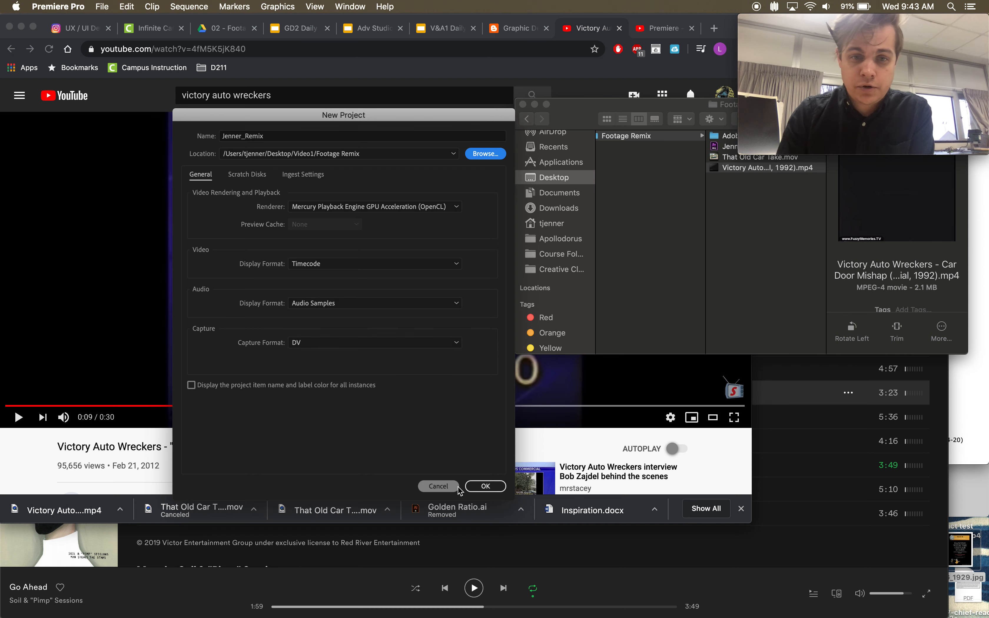
left_click(485, 487)
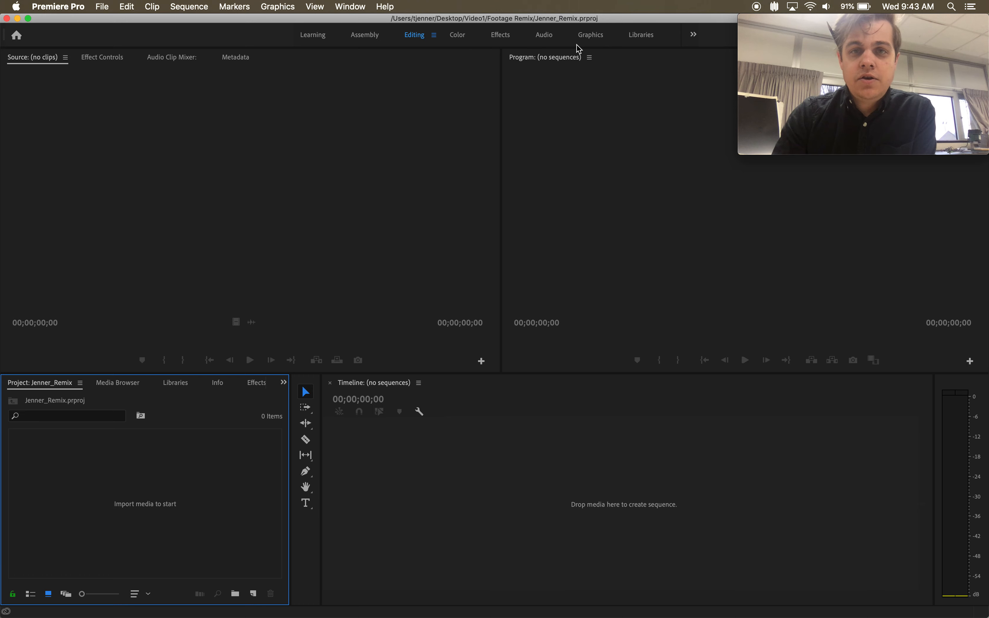
Compare the Editing, Color and Assembly workspaces, finishing in Assembly, and review the list of available workspaces.
left_click(368, 37)
left_click(415, 38)
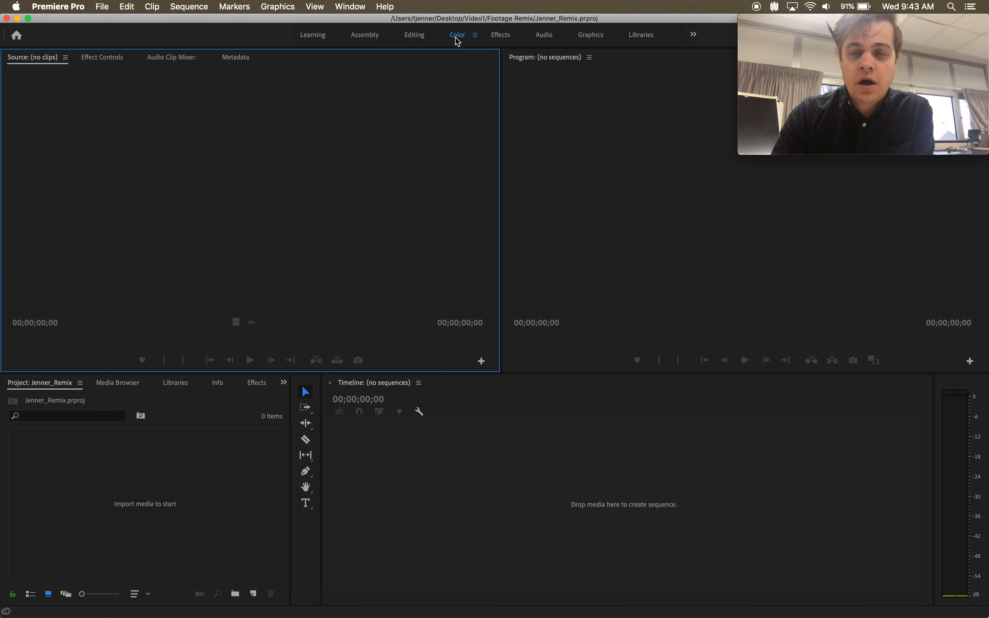
left_click(458, 38)
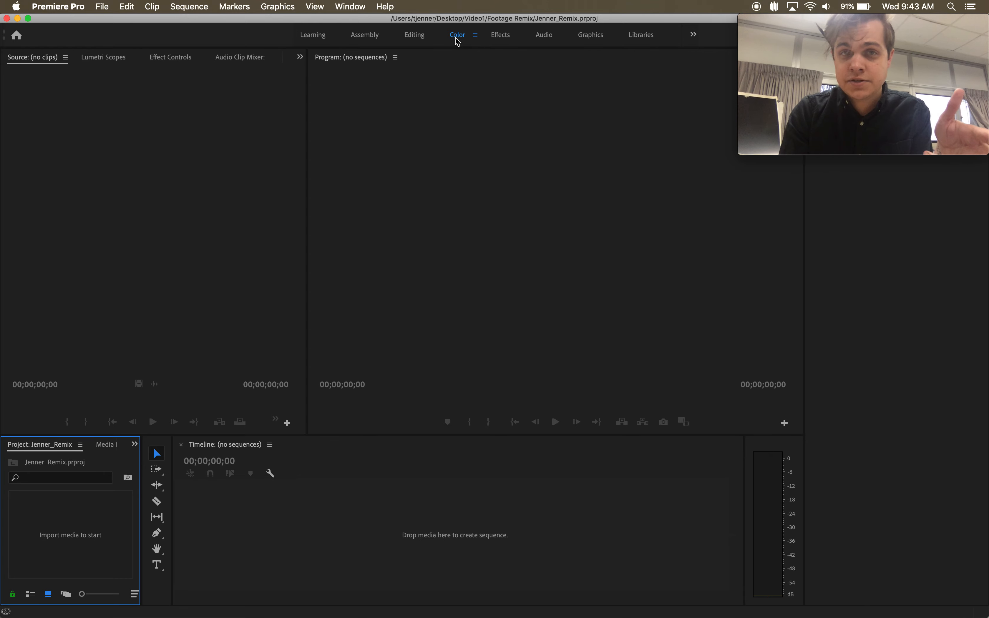
left_click(365, 36)
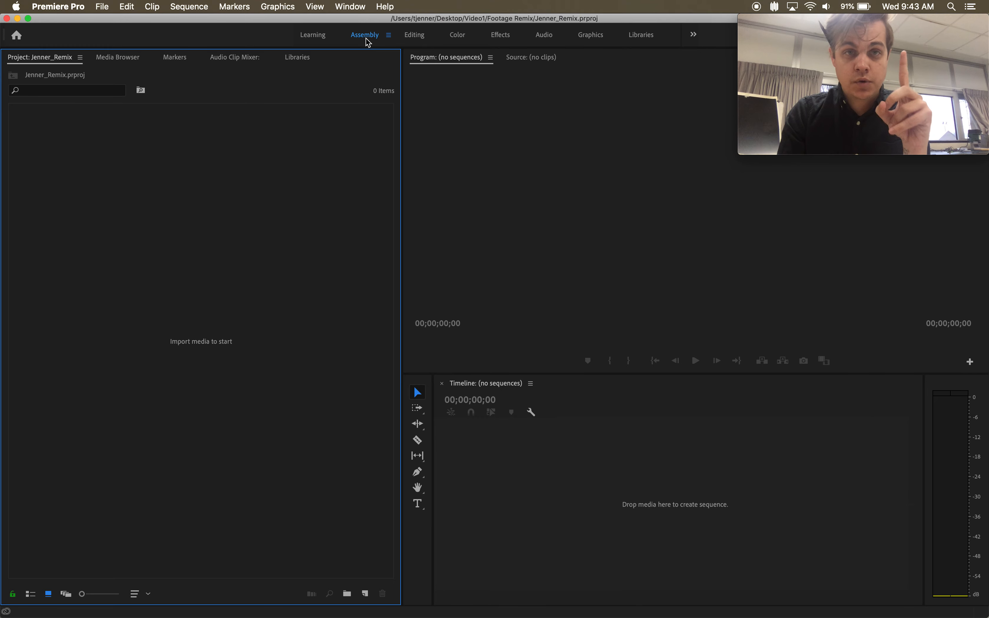
left_click(410, 36)
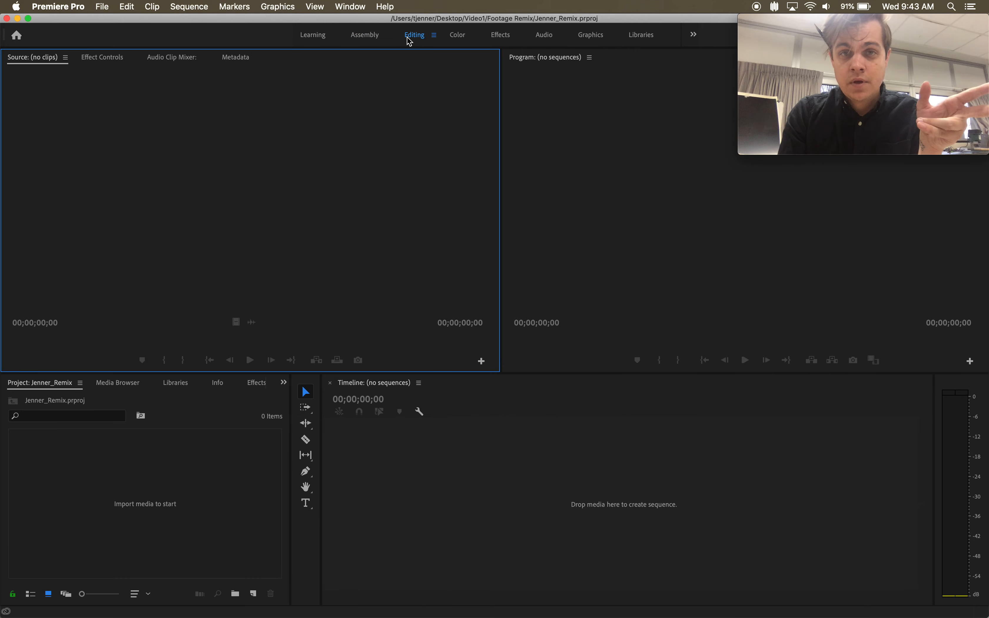
left_click(365, 36)
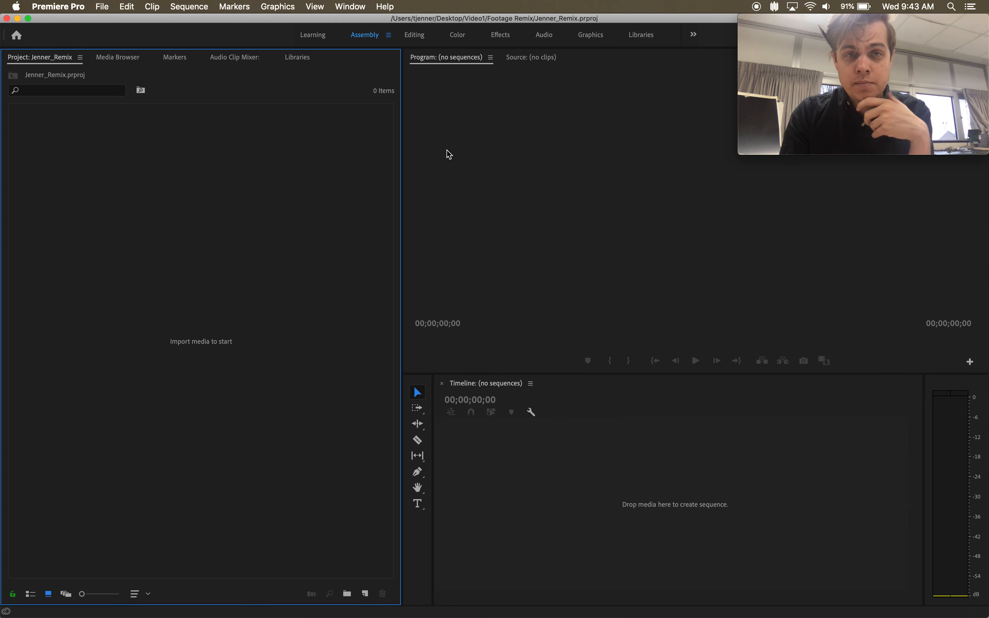
left_click(346, 6)
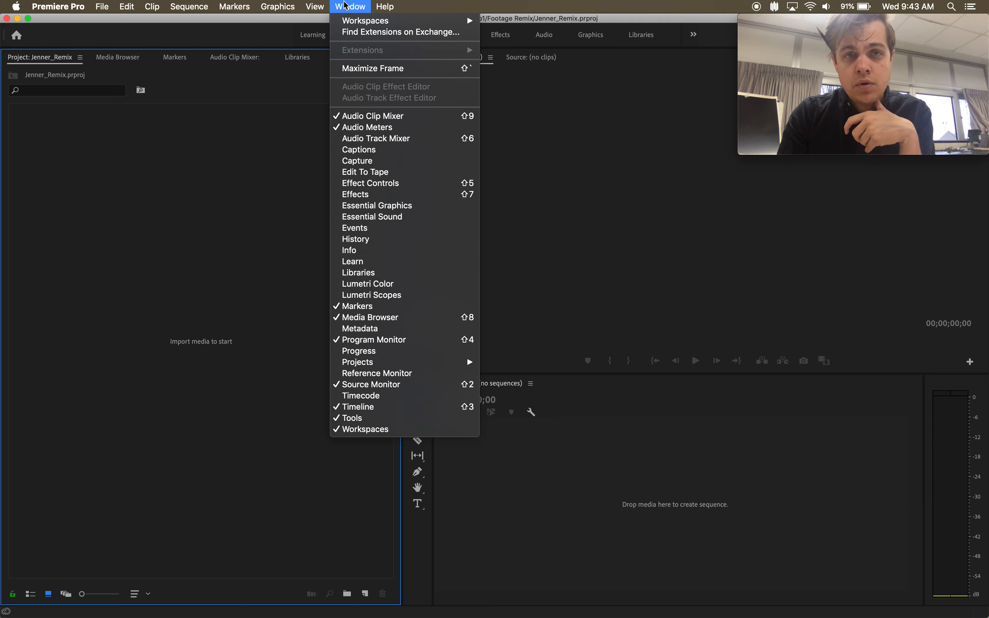
mouse_move(367, 25)
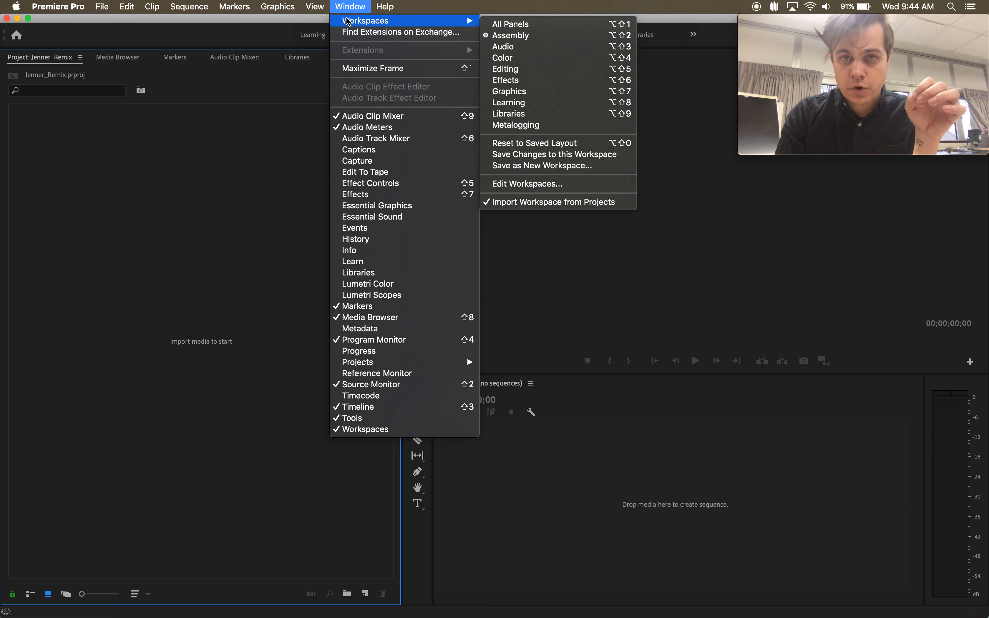
left_click(696, 257)
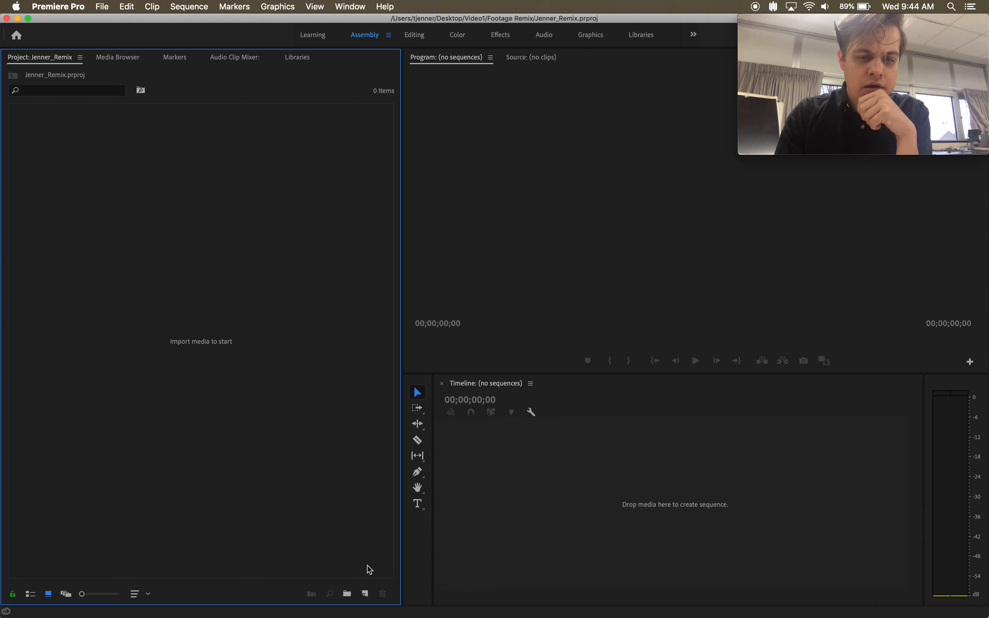
Import the Victory Auto Wreckers - Car Door Mishap (Commercial, 1992).mp4 clip from the Footage Remix folder and create a sequence from it.
left_click(365, 594)
left_click(255, 421)
double_click(216, 347)
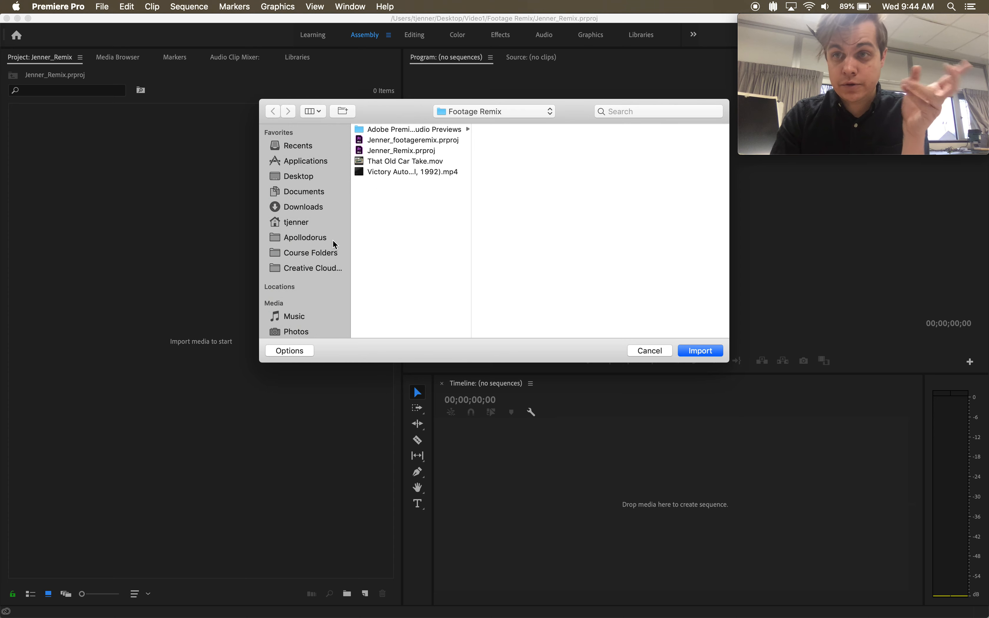
left_click(409, 172)
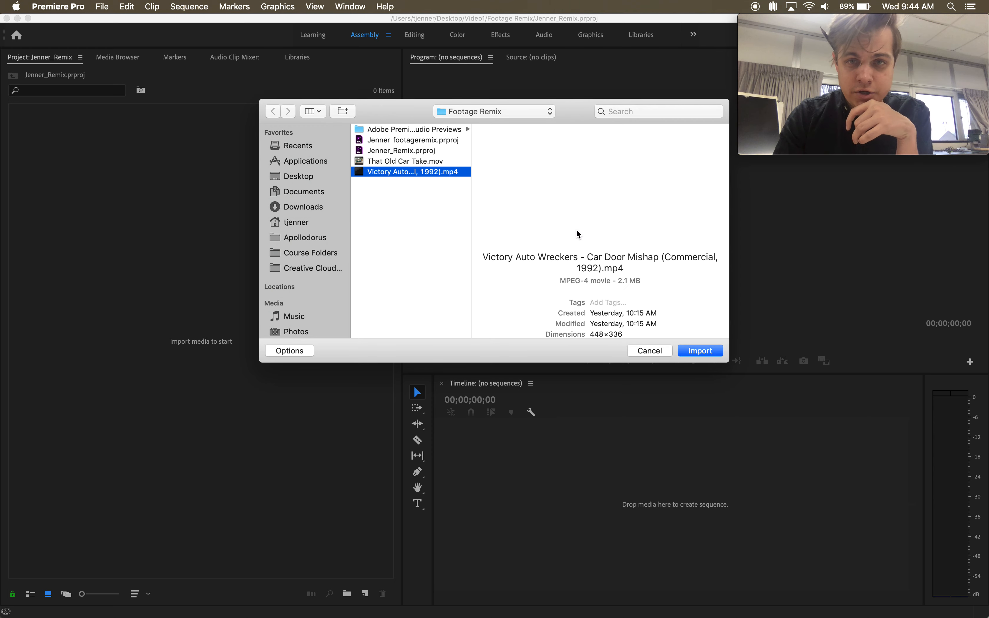
left_click(699, 351)
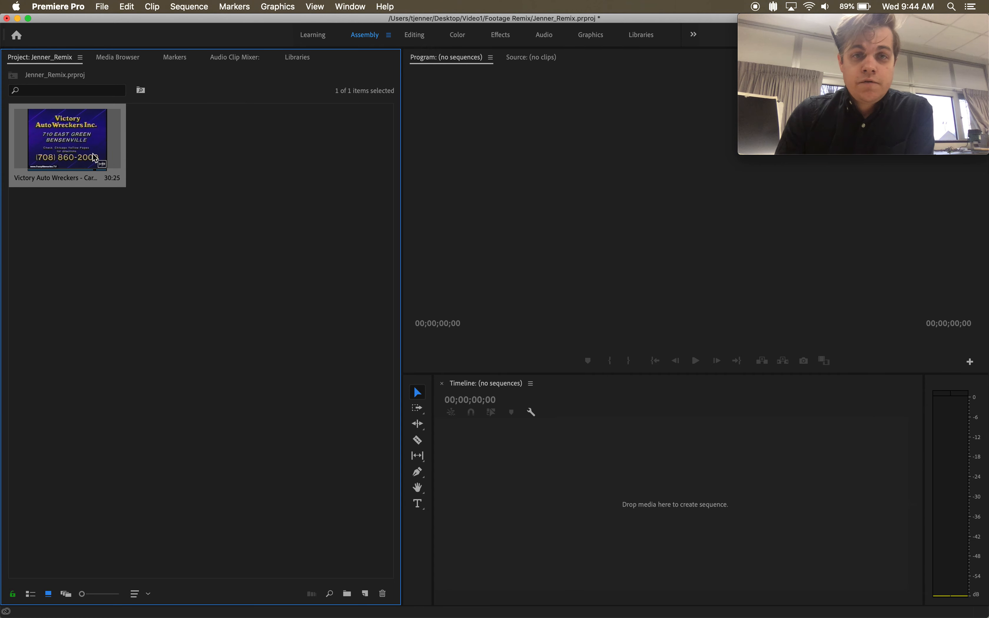
left_click_drag(94, 163, 595, 481)
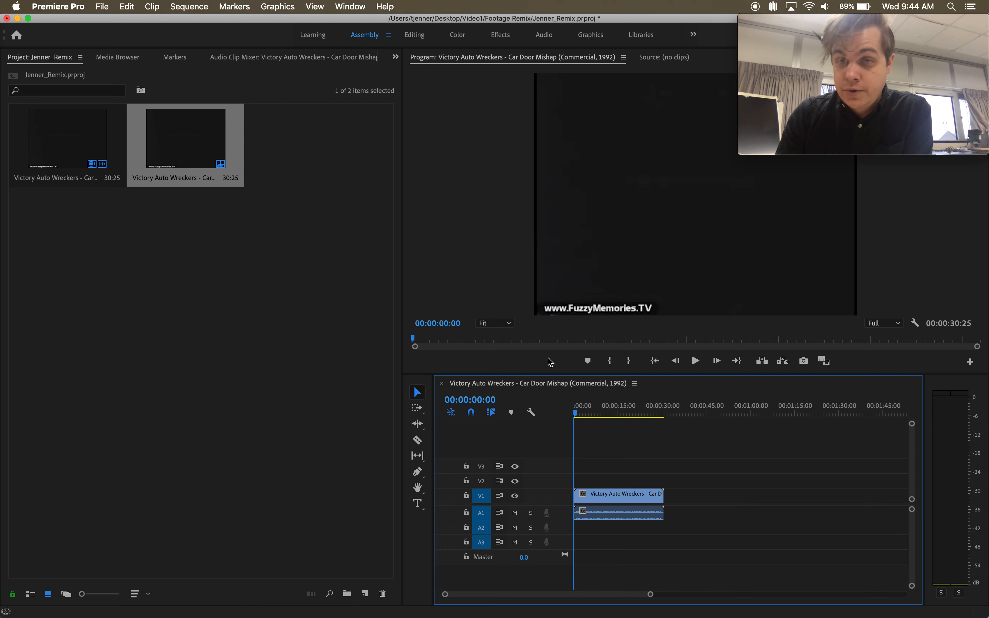
Change to the Editing workspace and show the Effect Controls of the Victory Auto Wreckers clip in the sequence.
left_click(413, 36)
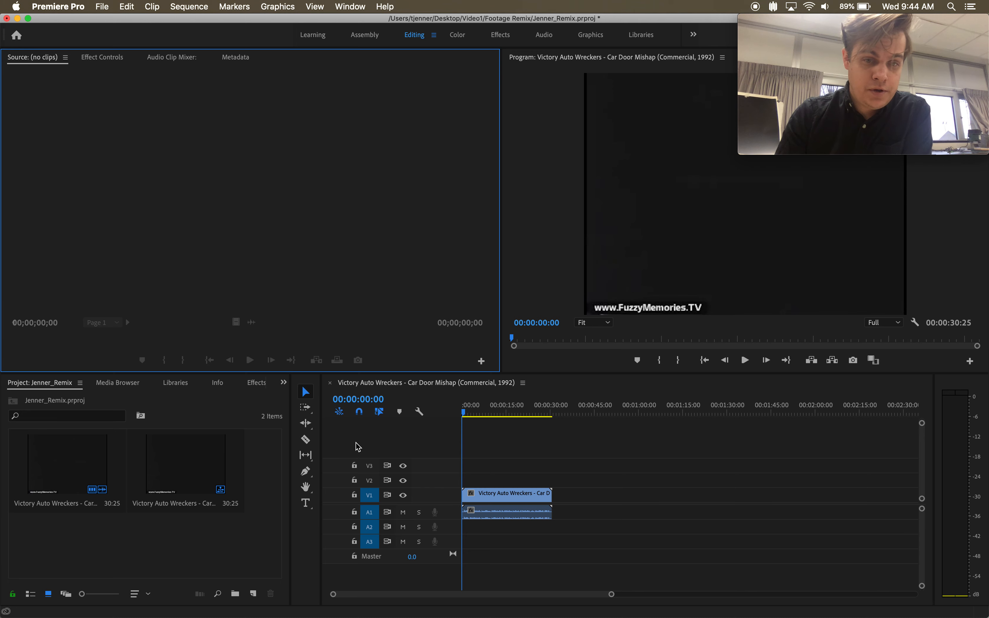
left_click(492, 497)
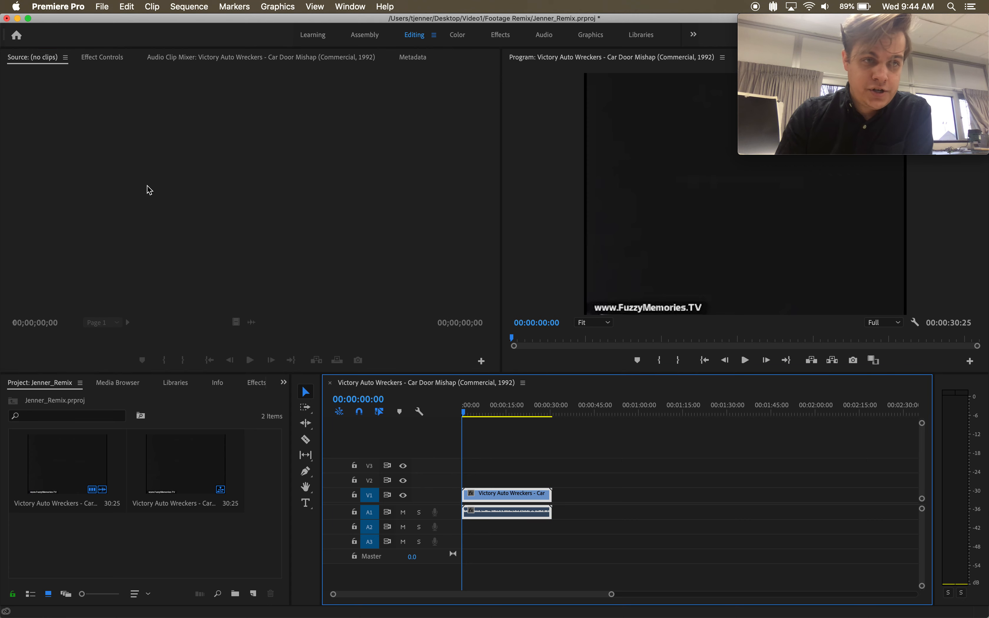
left_click(106, 57)
left_click(183, 59)
left_click(106, 58)
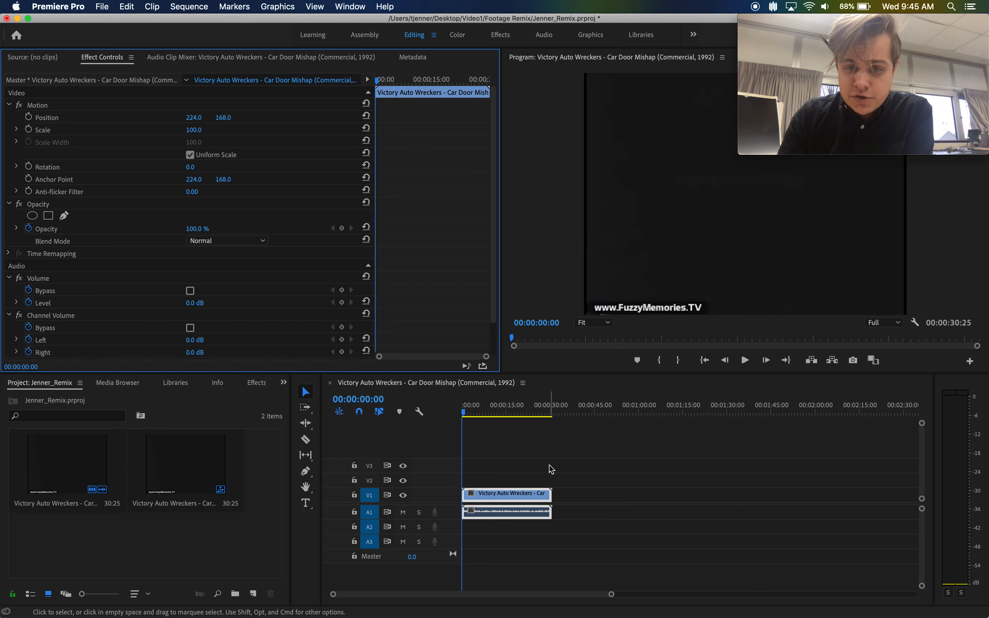
Split the Victory Auto Wreckers clip at 00:00:01:00 on the timeline with the Razor tool.
left_click_drag(574, 595, 550, 595)
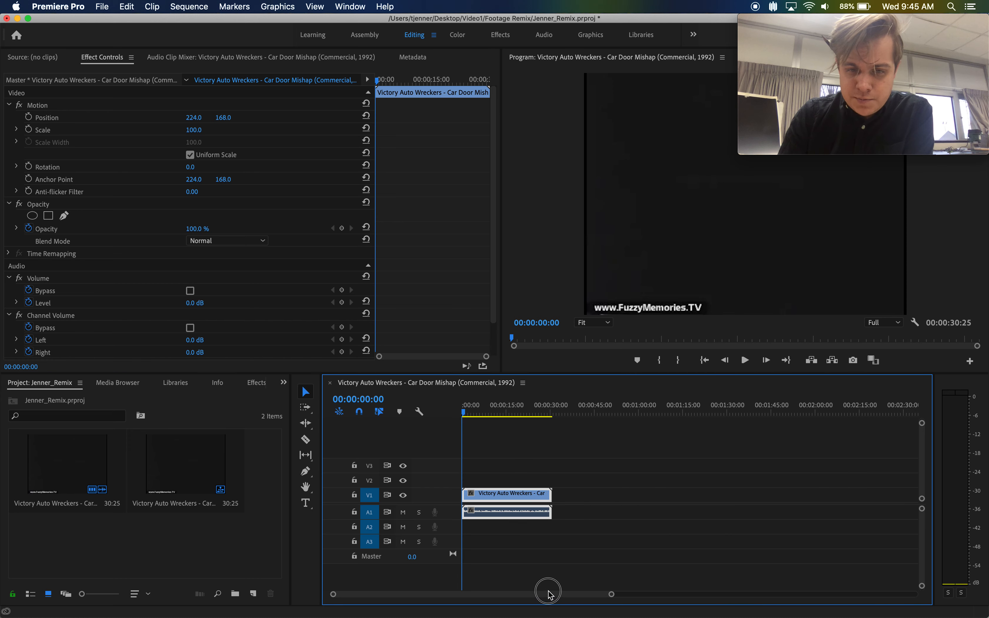
left_click_drag(611, 596, 527, 597)
left_click_drag(457, 408, 543, 417)
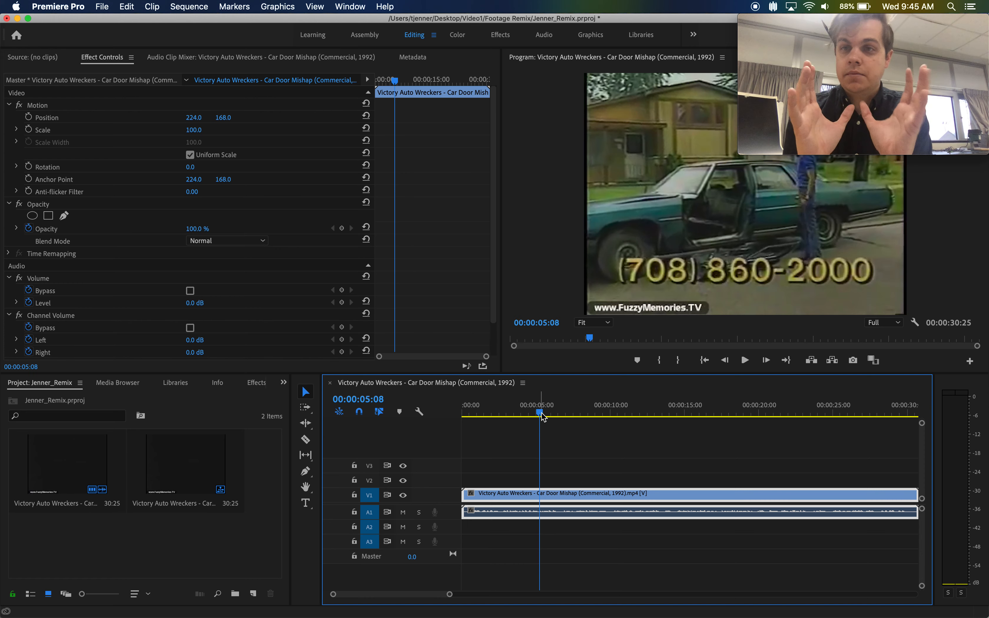
left_click_drag(822, 24, 315, 4)
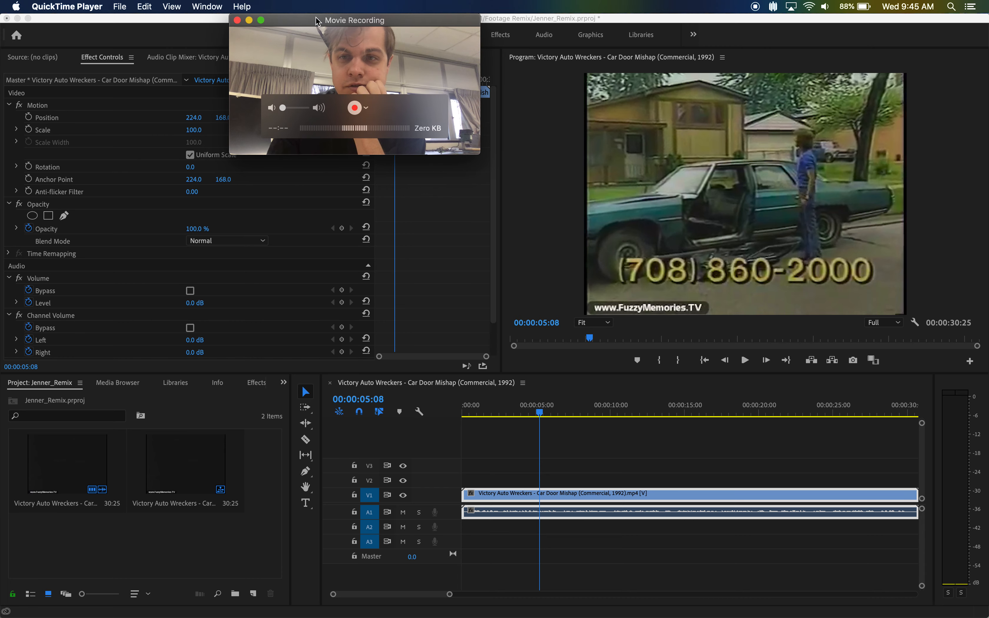
left_click_drag(541, 423, 478, 420)
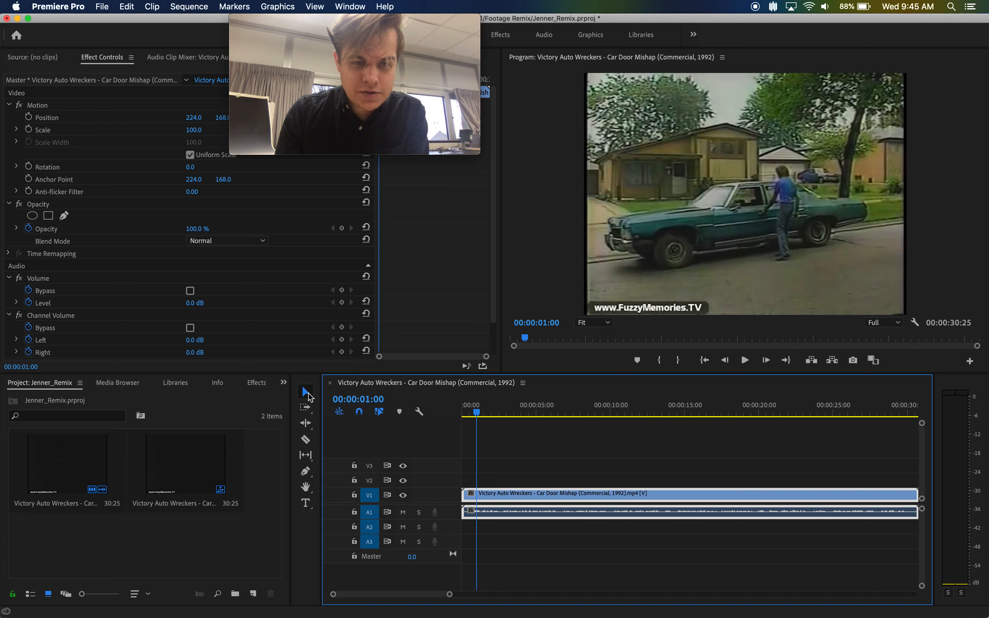
left_click(308, 441)
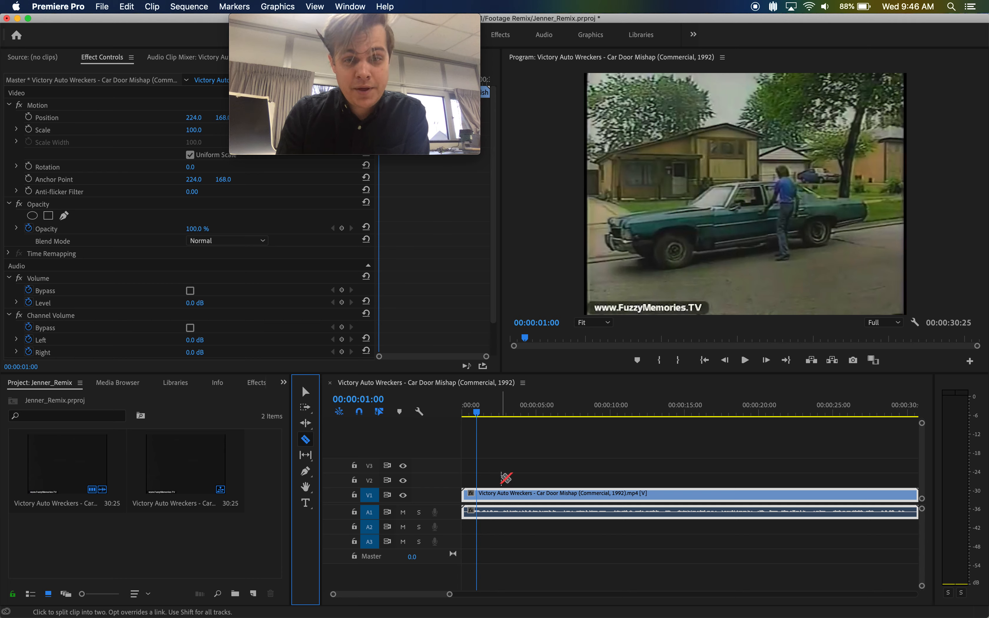
left_click(477, 496)
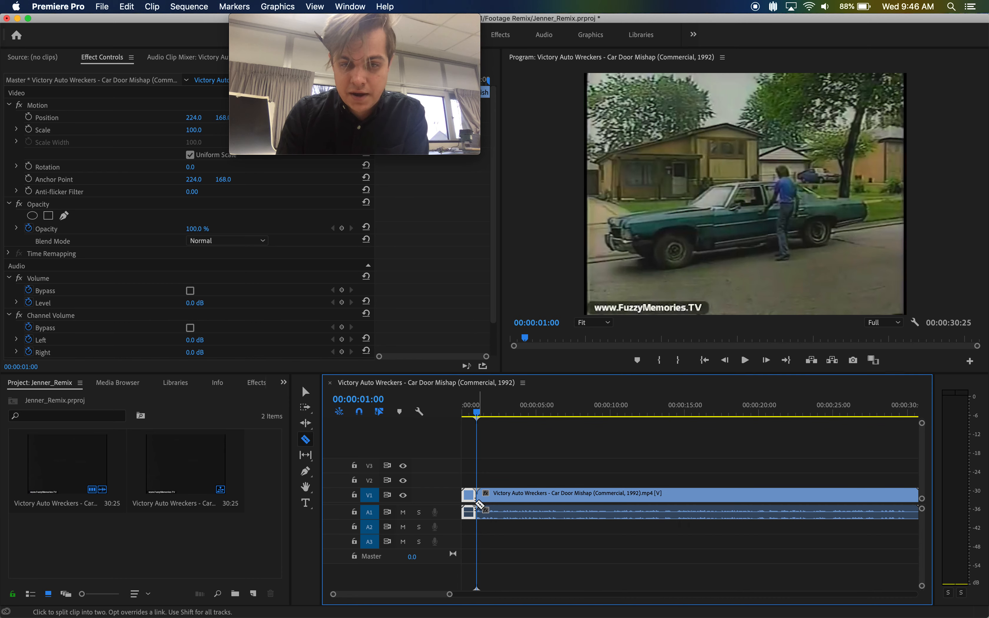
Split the clip again at 00:00:03:05 and select the short segment between the two cuts.
left_click(479, 413)
left_click_drag(480, 416, 510, 418)
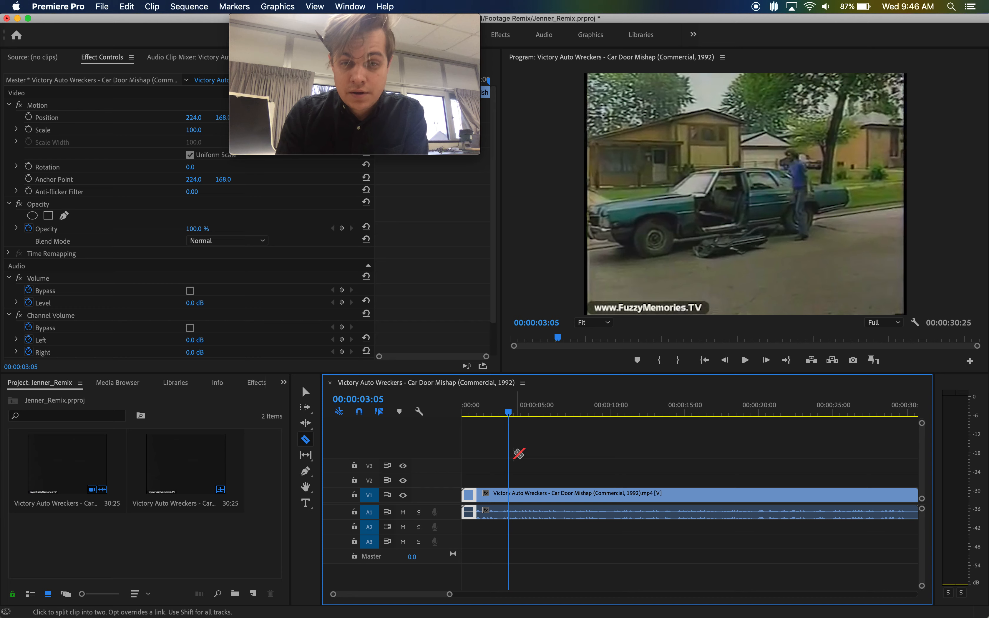
left_click(510, 496)
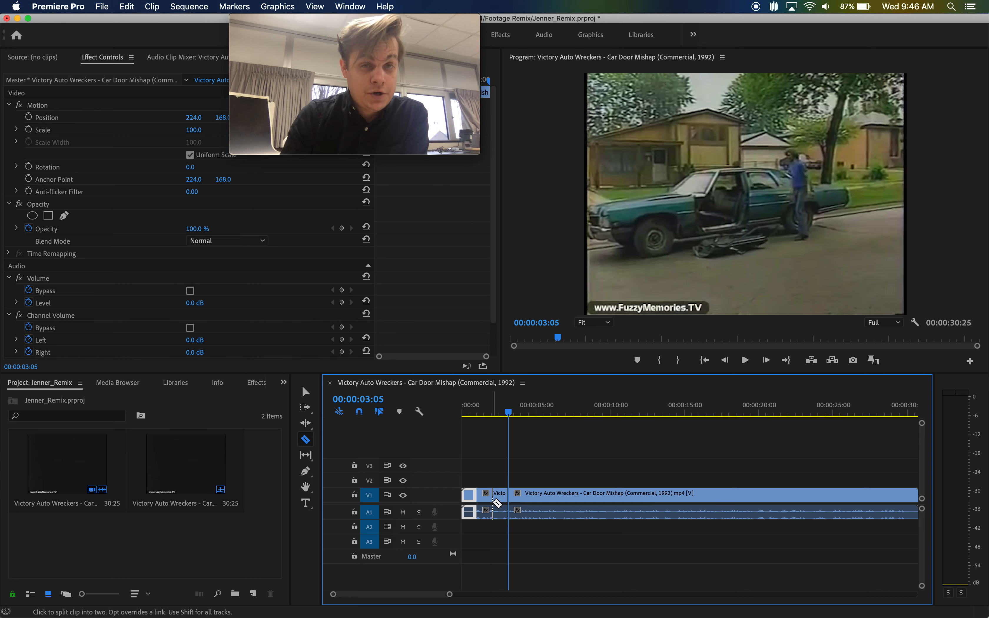
left_click(306, 392)
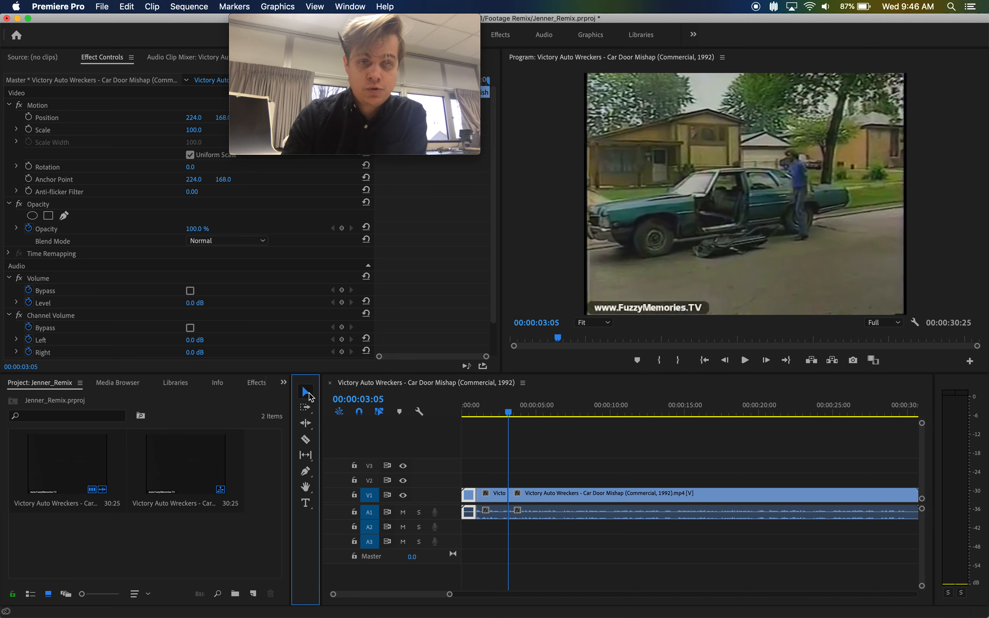
left_click(494, 502)
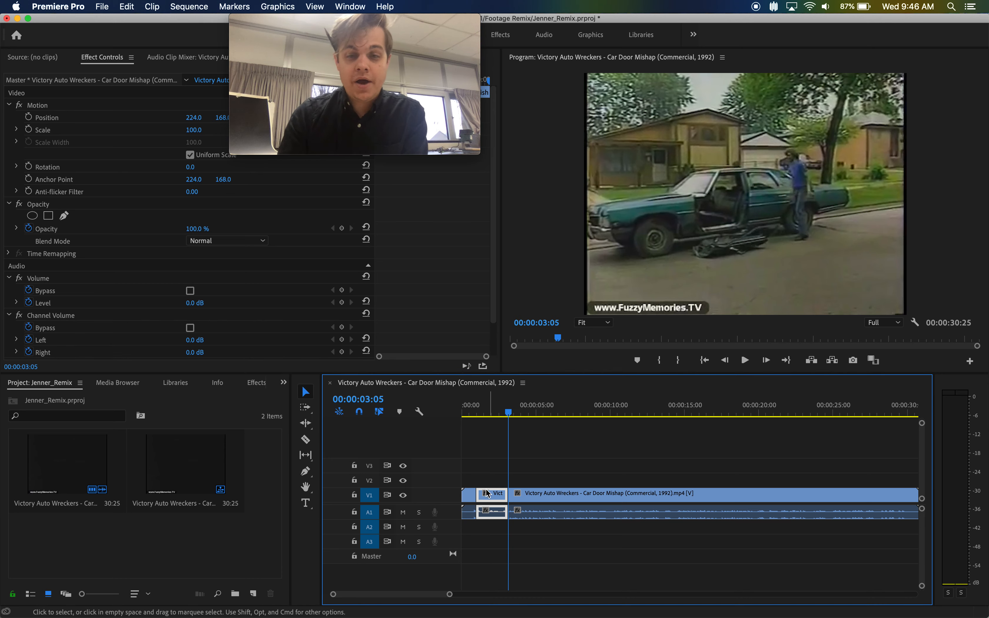
Move the video of the short segment between the two cuts from track V1 up to track V2.
left_click_drag(507, 413, 480, 413)
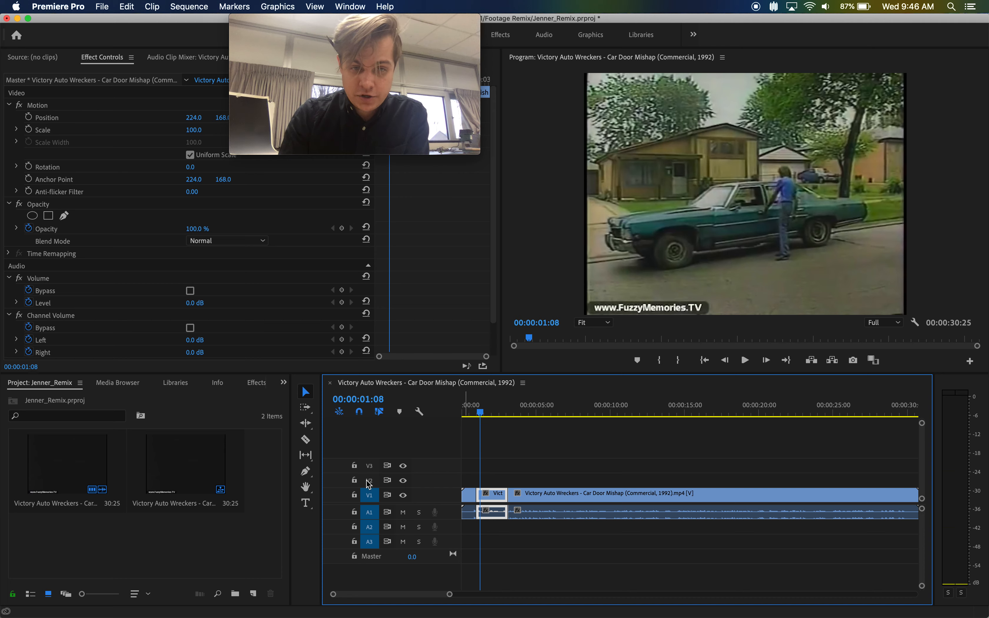
left_click_drag(492, 500, 492, 486)
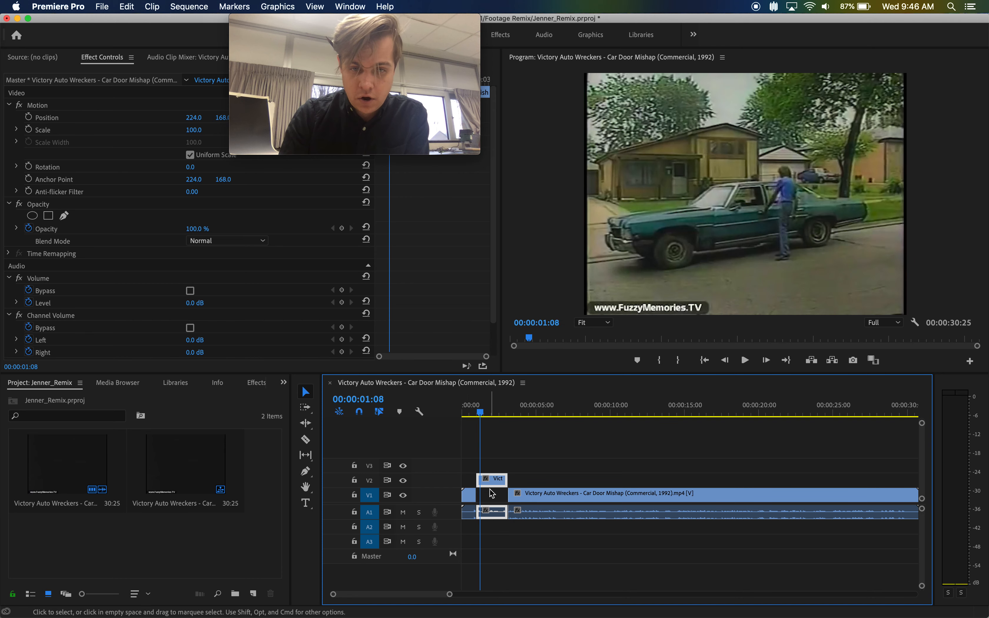
left_click(532, 502)
left_click(495, 513)
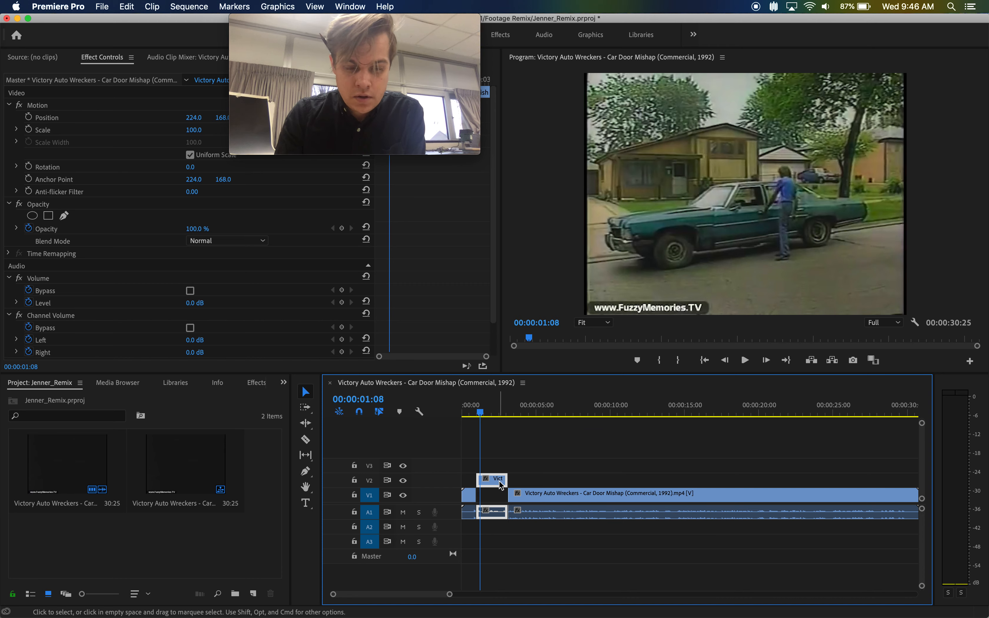
Duplicate the short segment directly after itself on track V2 and play back the repeated action.
left_click_drag(496, 486, 522, 486)
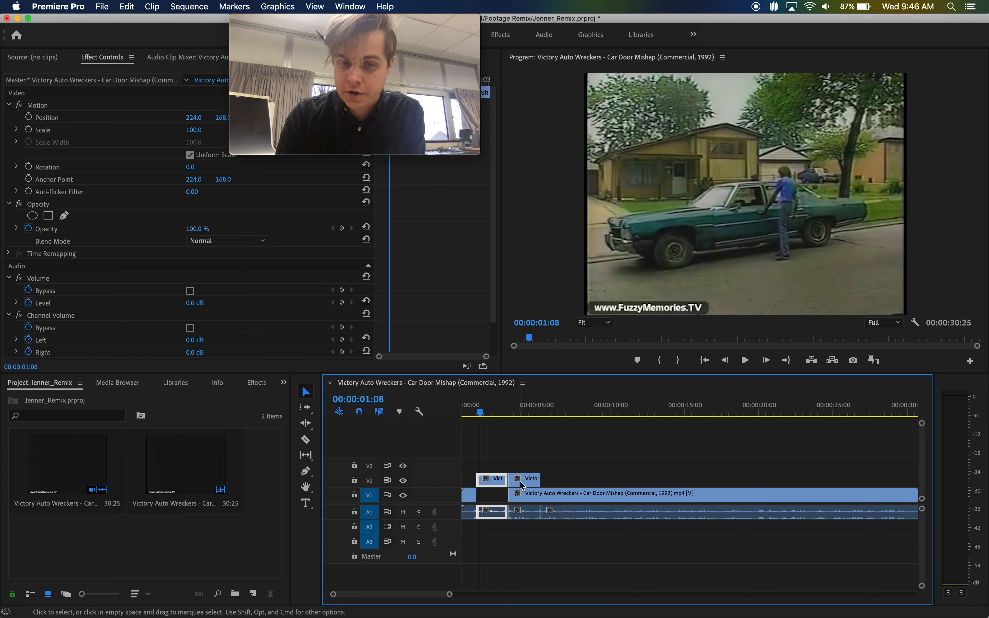
key("space")
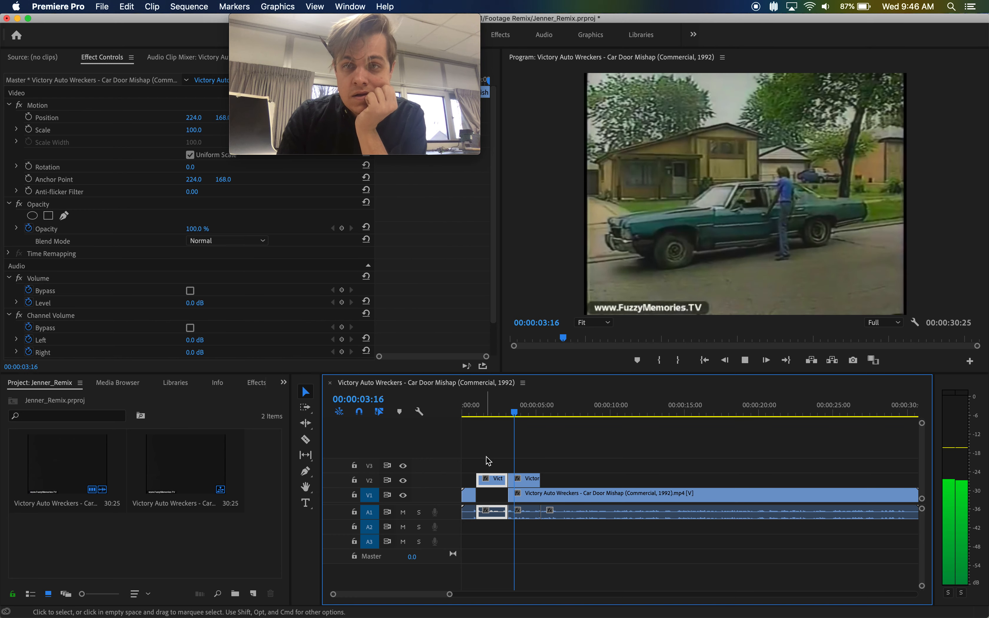
key("space")
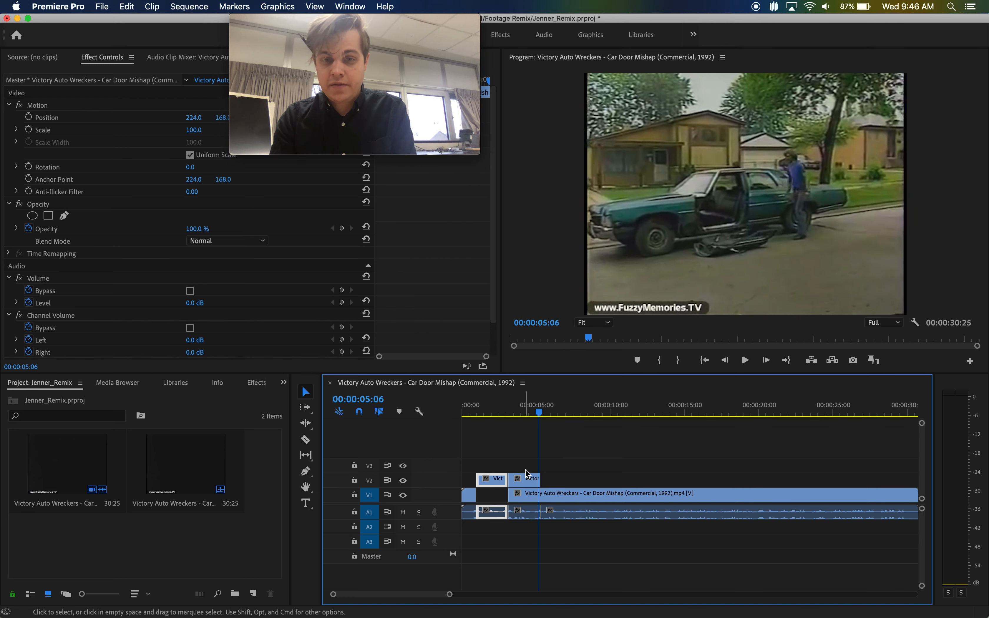
Duplicate both V2 segments together directly after the existing pair, play them back, and return the playhead to 00:00:01:06.
left_click_drag(490, 464, 526, 483)
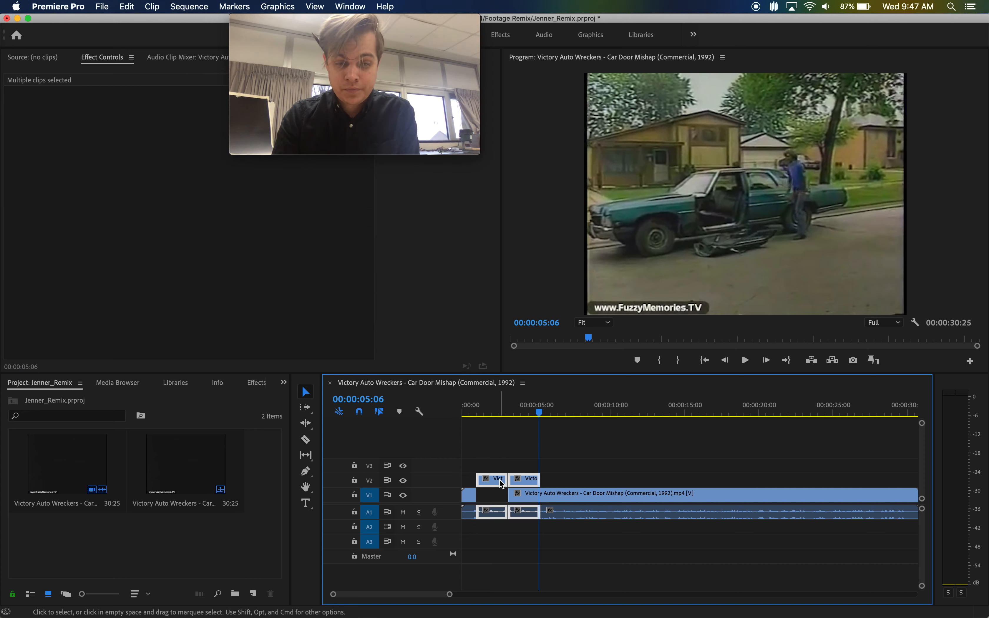
left_click_drag(495, 483, 558, 488)
left_click_drag(500, 414, 477, 415)
key("space")
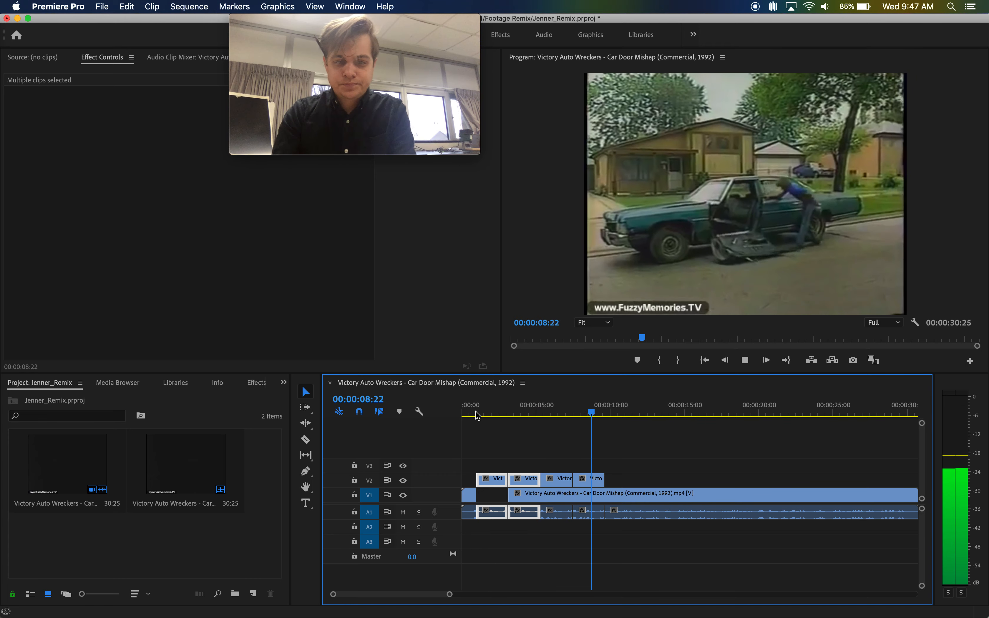
key("space")
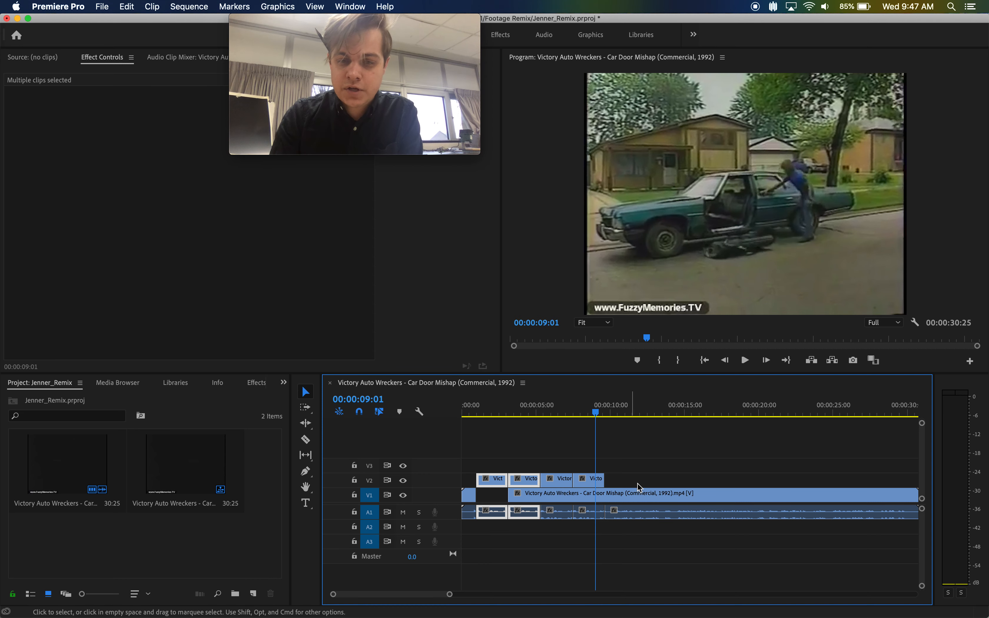
mouse_move(602, 481)
left_mouse_down()
mouse_move(592, 480)
mouse_move(611, 481)
left_mouse_up()
left_click_drag(596, 416, 480, 426)
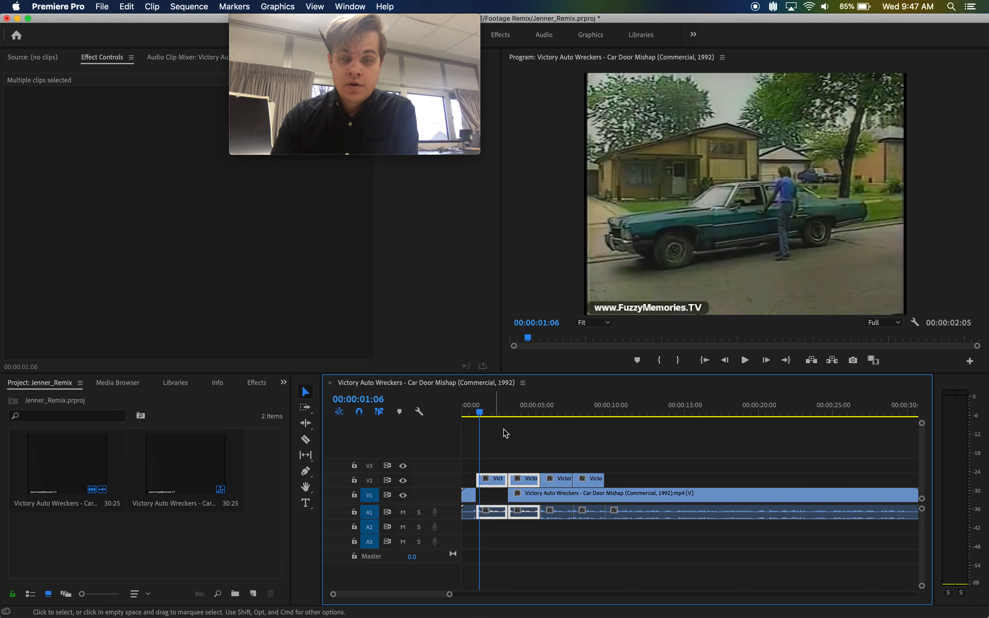
Reverse the second segment on V2 at 100% speed and play back the forward and backward motion.
left_click(524, 453)
left_click(523, 479)
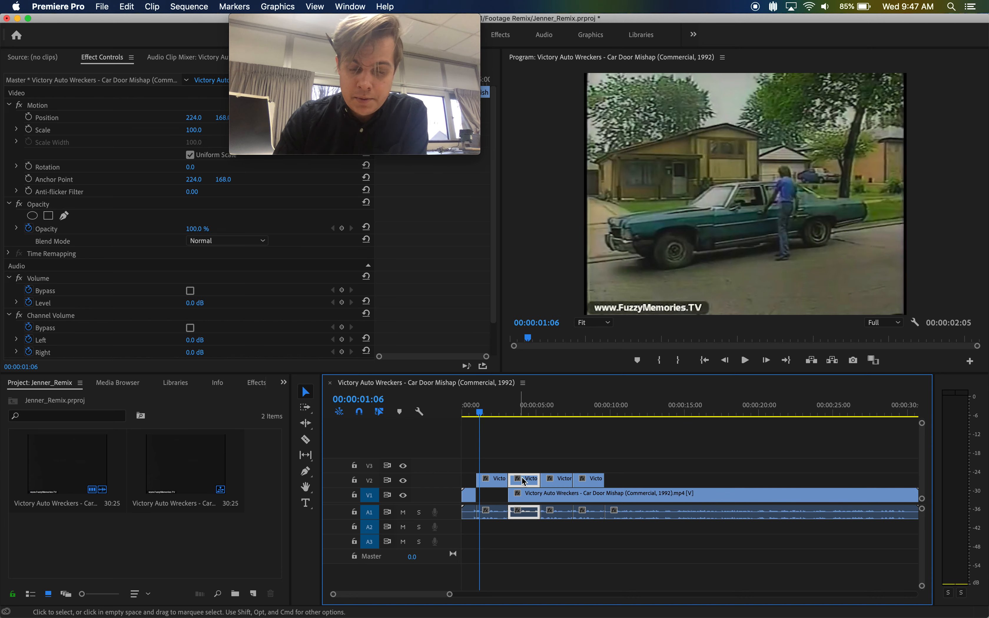
right_click(529, 481)
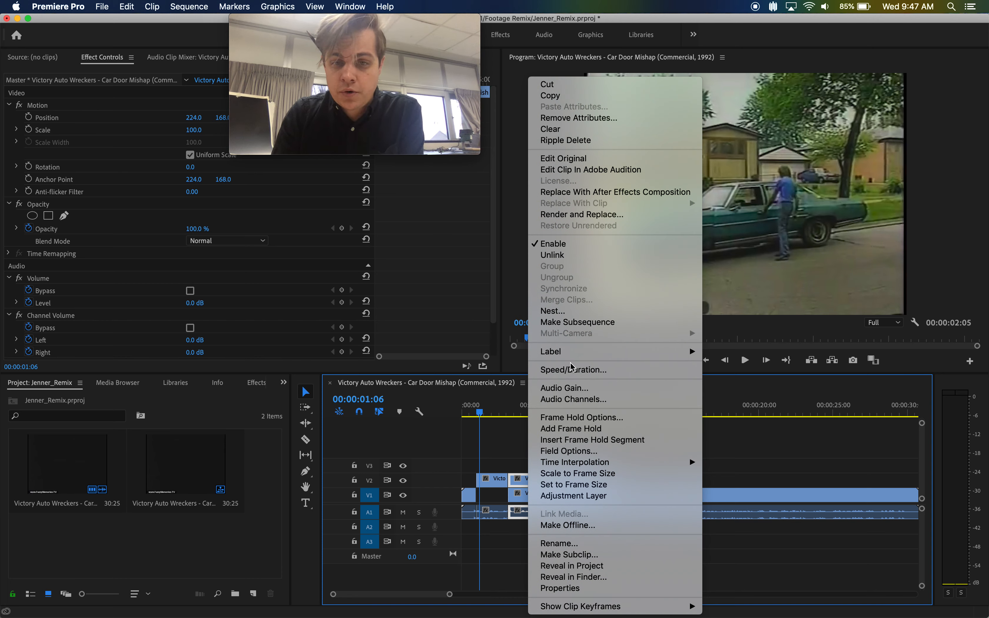
left_click(567, 369)
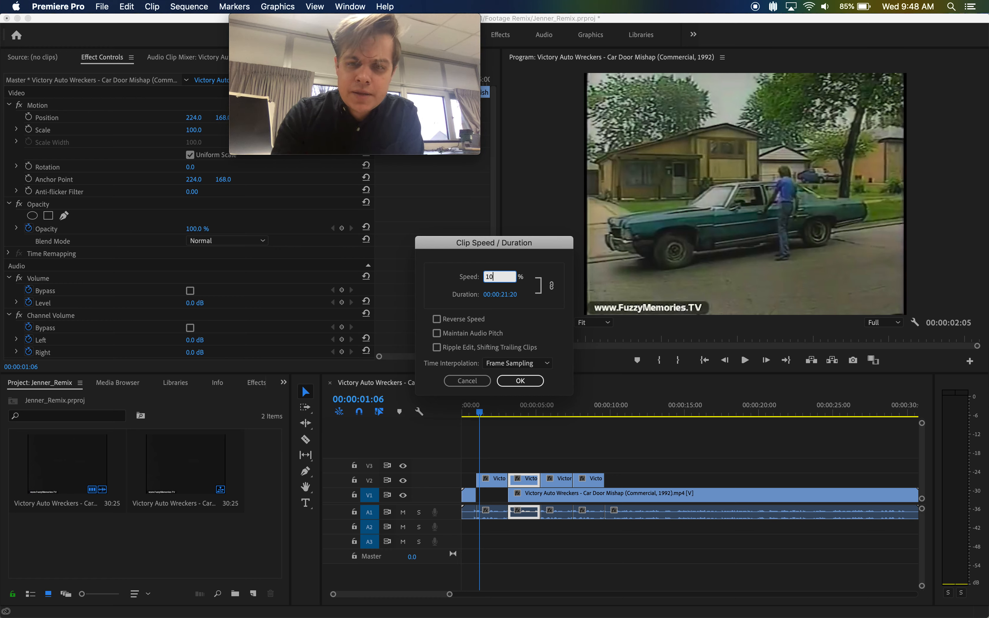
left_click(451, 323)
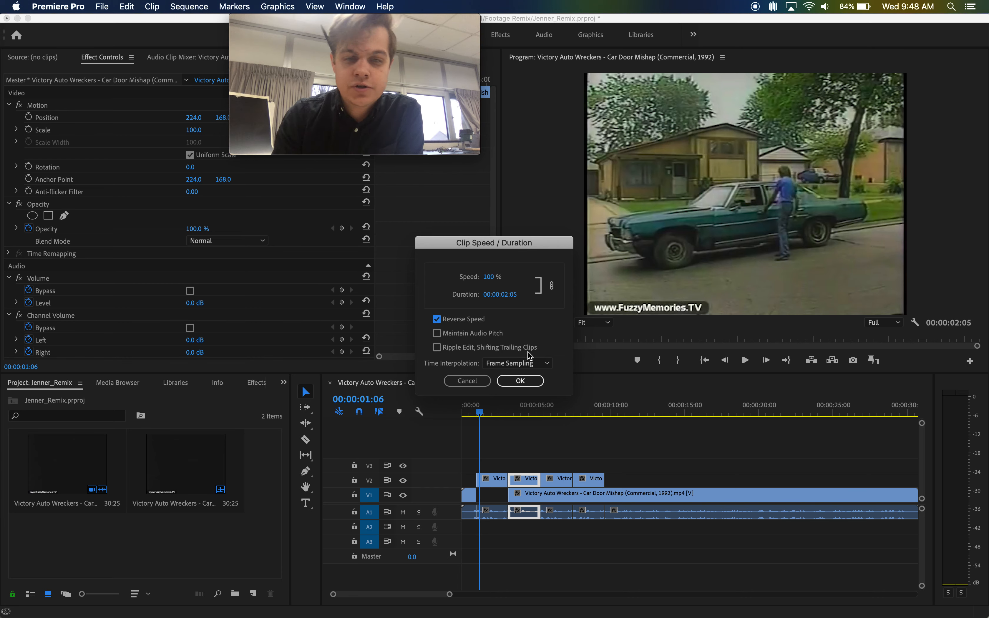
left_click(518, 381)
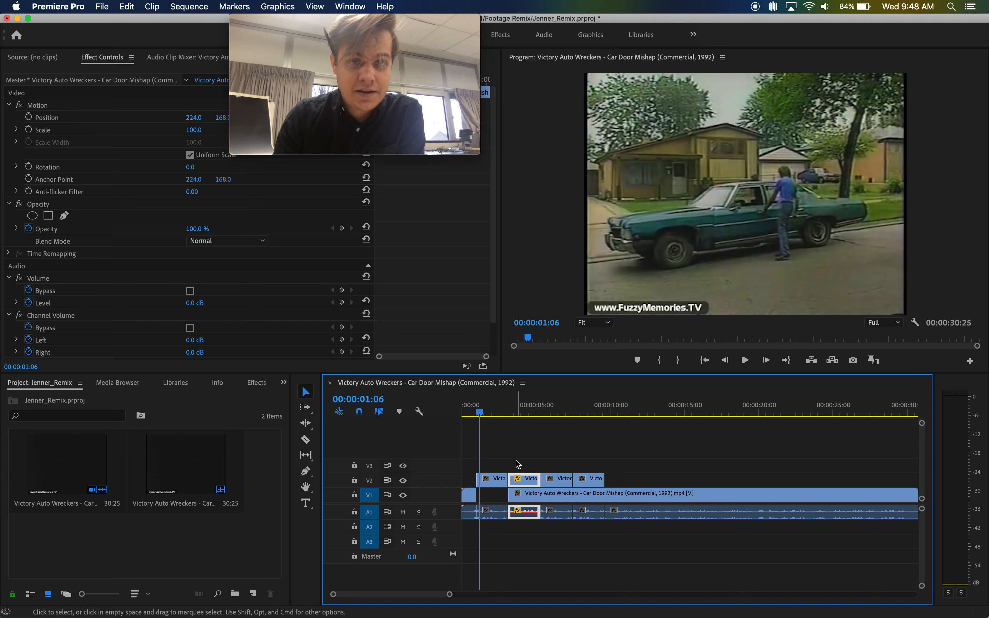
key("space")
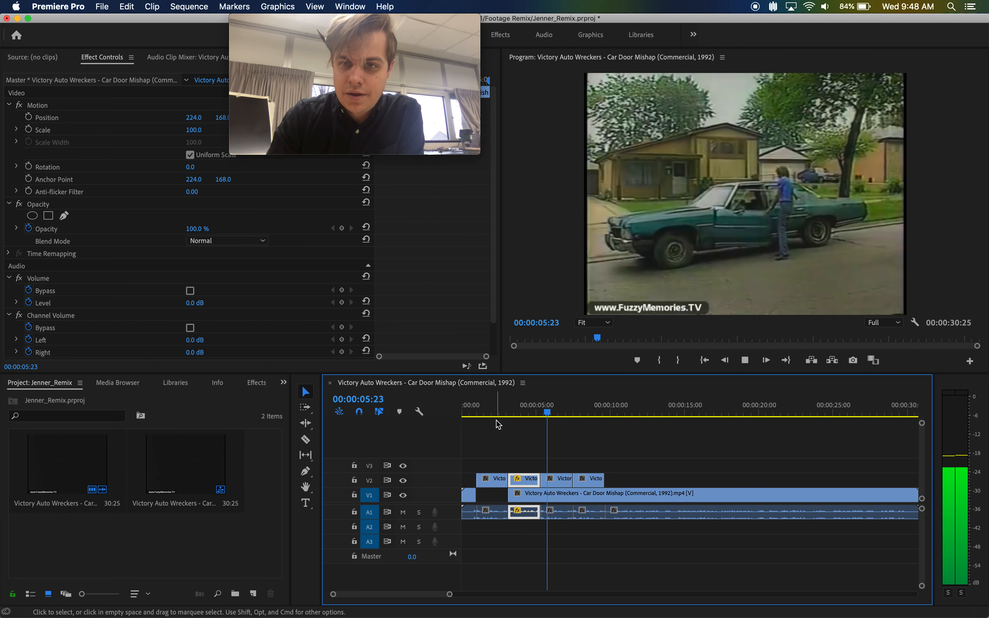
key("space")
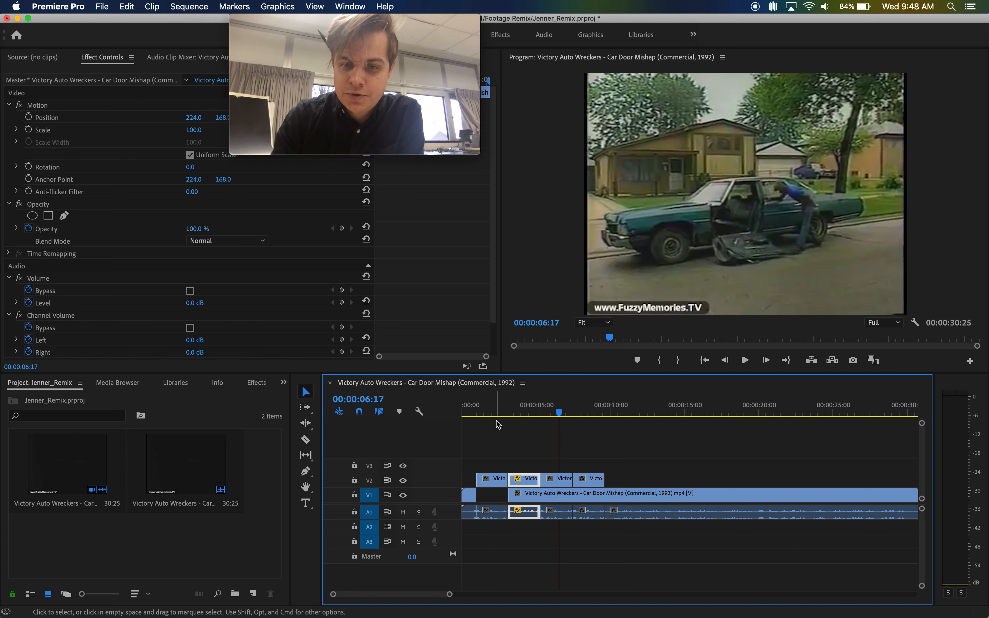
Reverse the fourth segment on V2 at 100% speed and play the sequence from the start of the V2 segments.
left_click(586, 481)
right_click(587, 480)
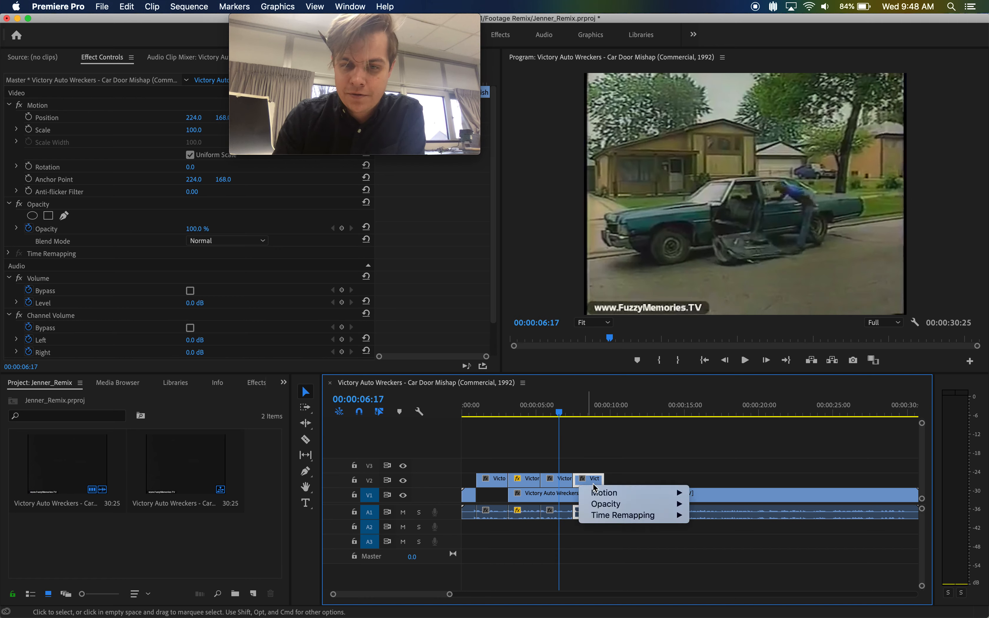
left_click(589, 482)
right_click(589, 481)
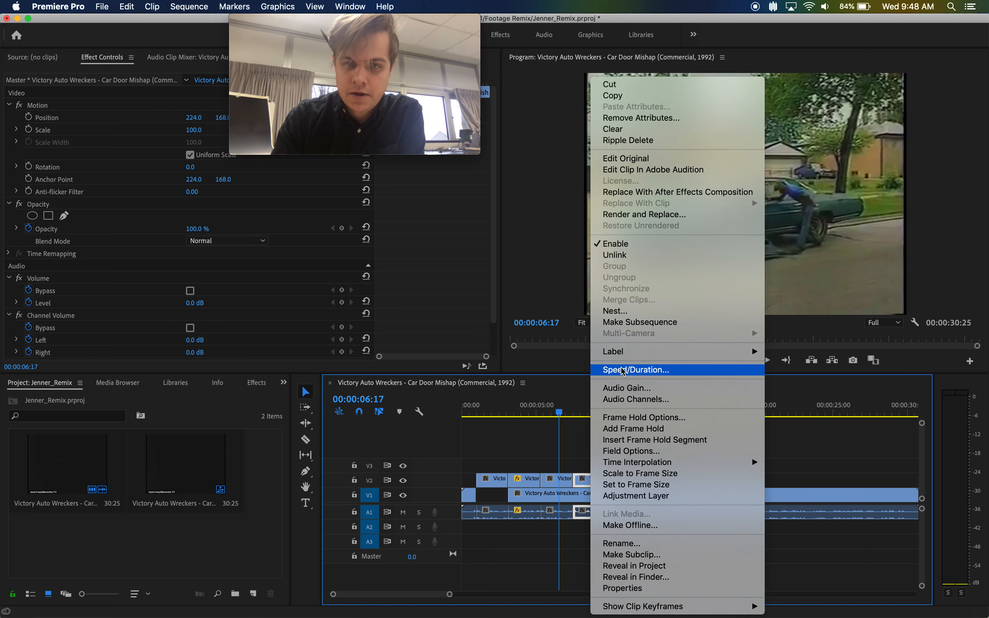
left_click(623, 370)
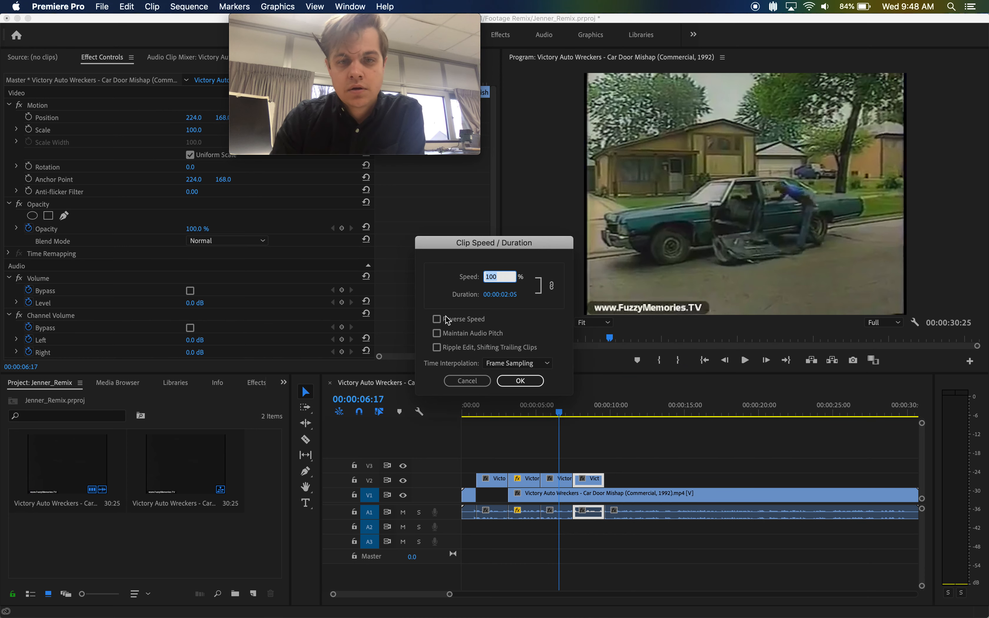
left_click(458, 319)
left_click(516, 381)
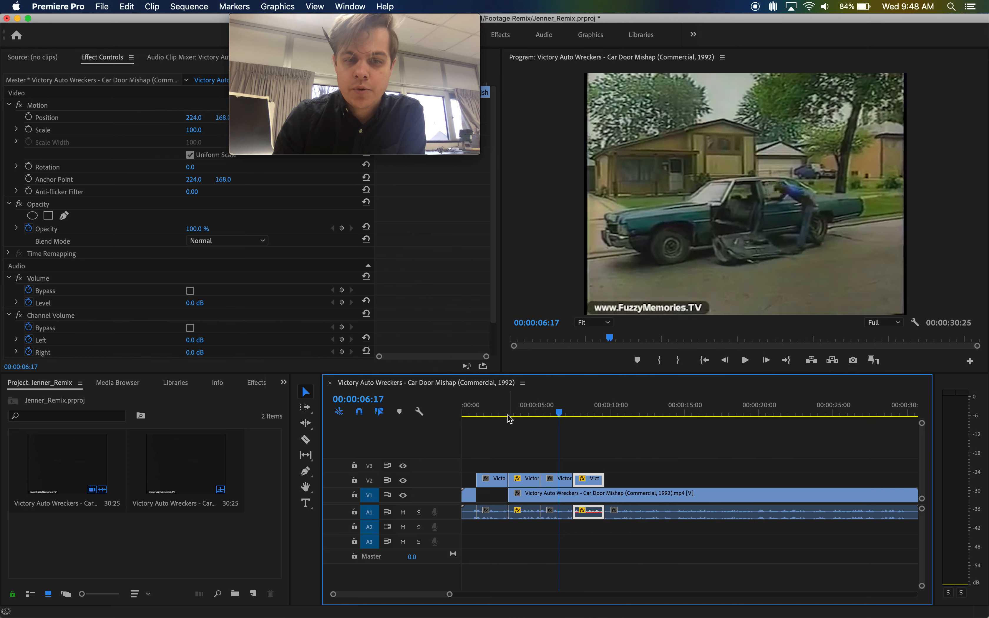
left_click(474, 412)
key("space")
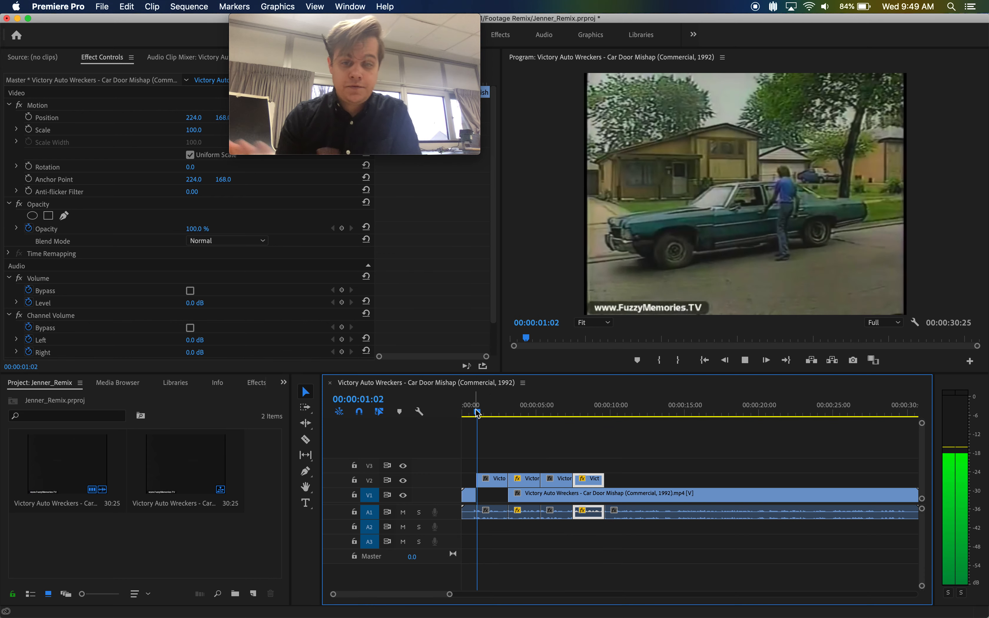